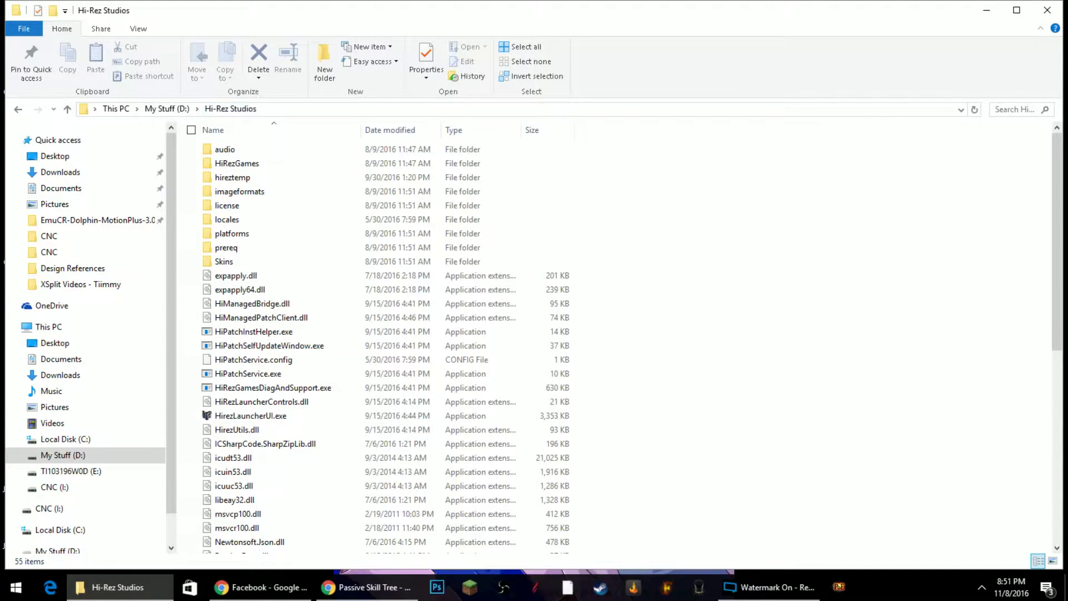
# Step: Navigate through HiRezGames > paladins > ChaosGame into the CookedPCConsole folder
pyautogui.click(219, 108)
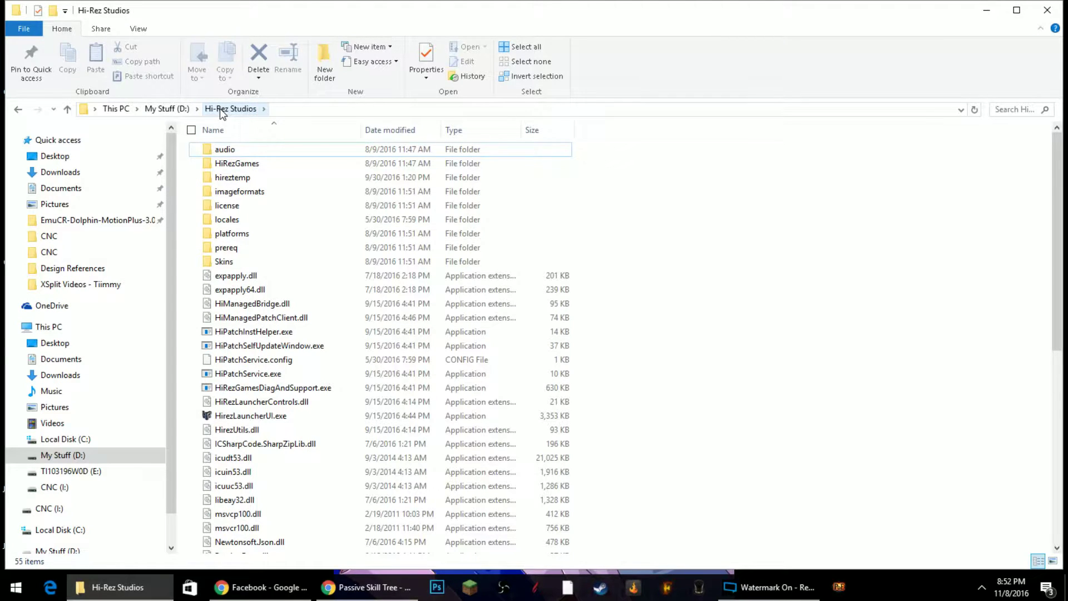
pyautogui.doubleClick(248, 167)
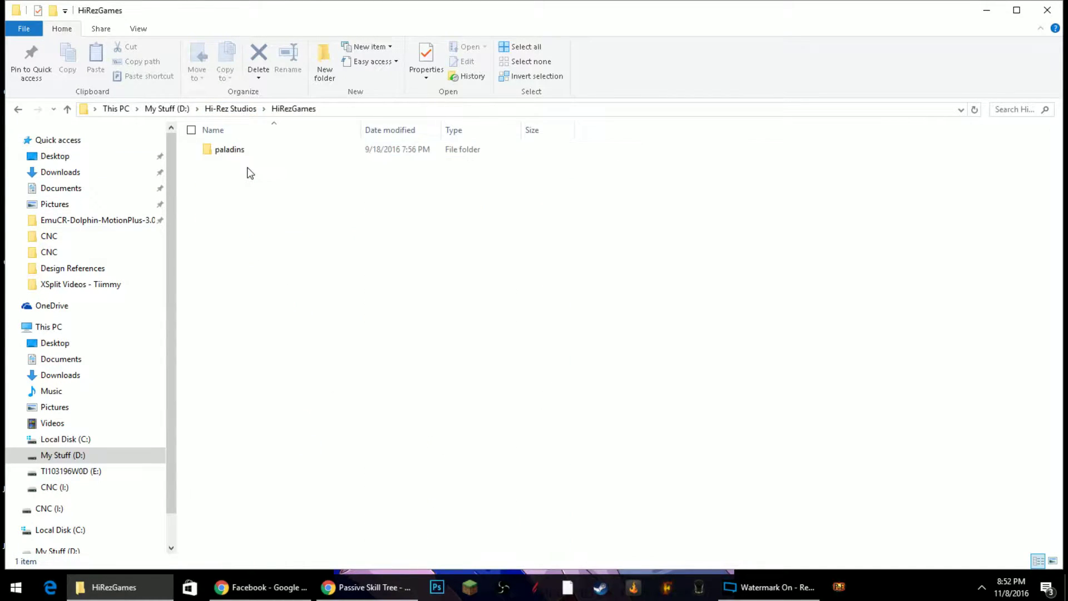
pyautogui.doubleClick(221, 149)
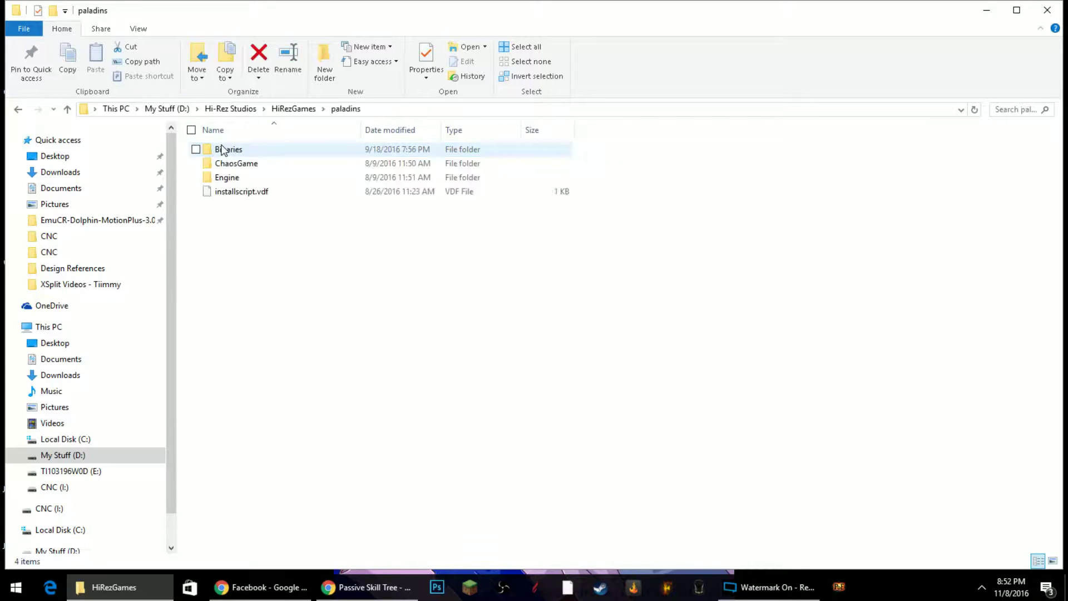
pyautogui.doubleClick(237, 164)
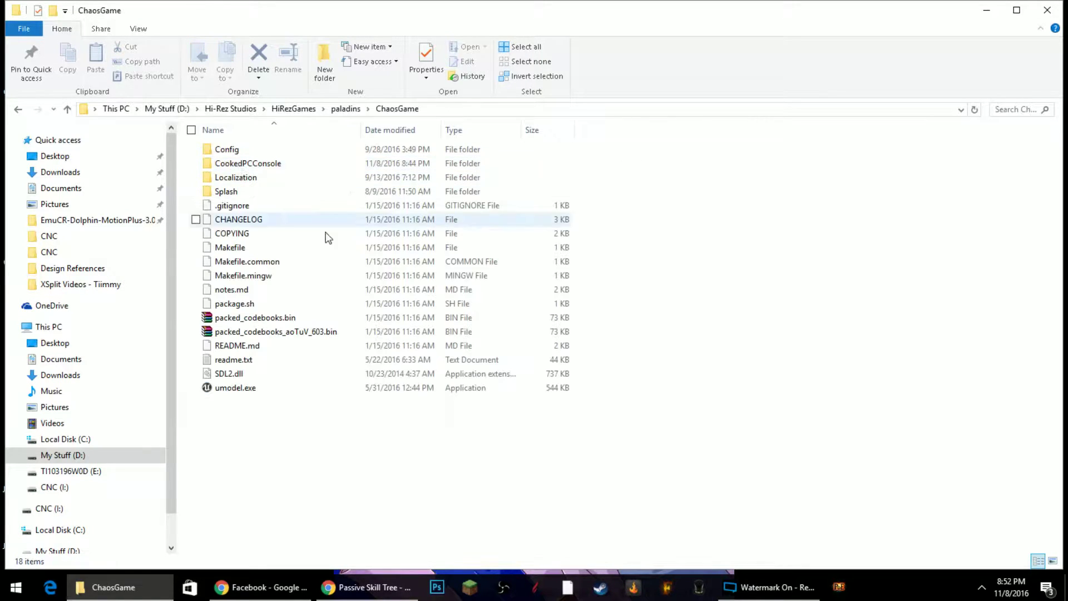
pyautogui.doubleClick(245, 163)
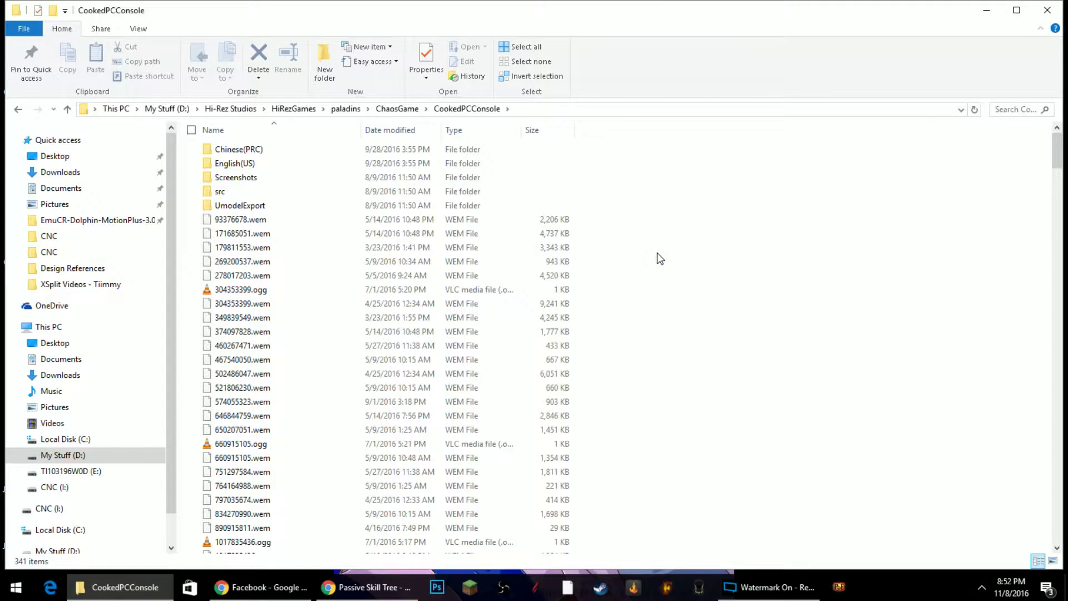
# Step: Scroll down the file list and select DEVICE10752_LOBBY_ASSETS_SF.upk
pyautogui.scroll(-1, 659, 261)
pyautogui.scroll(-3, 670, 290)
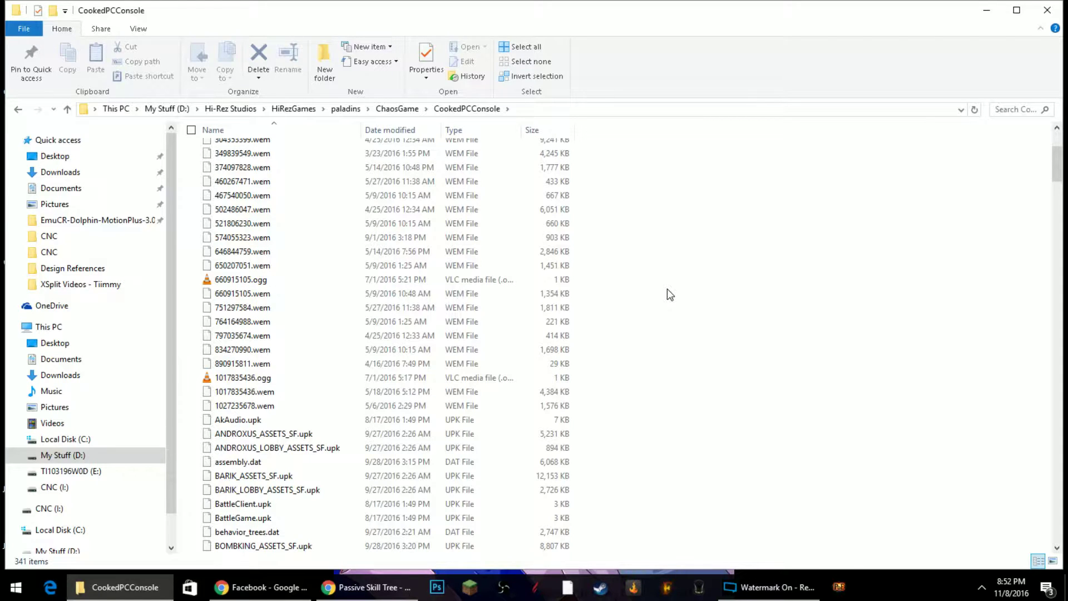
pyautogui.scroll(-9, 667, 289)
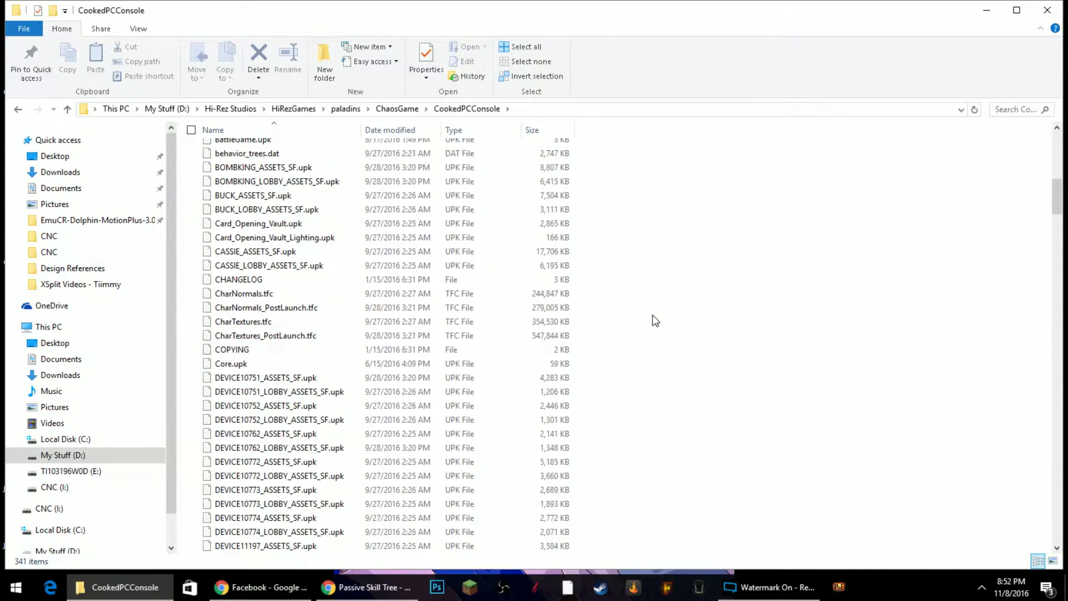
pyautogui.scroll(-2, 654, 320)
pyautogui.click(309, 337)
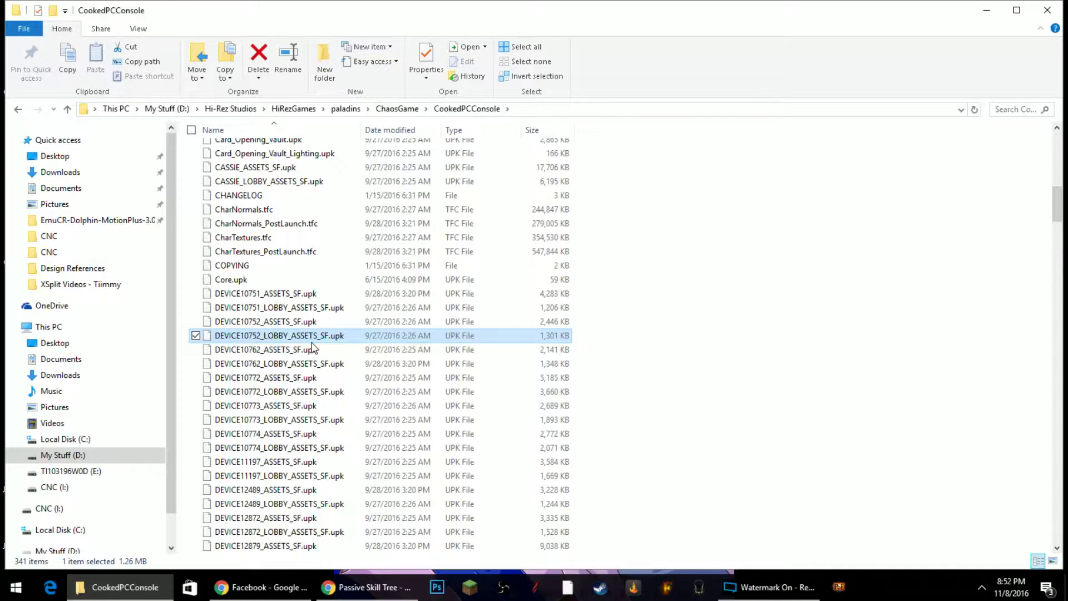
# Step: Move from script.bat down past the Shootingrange files to SpectatorUI_SF.upk and select it
pyautogui.press('s')
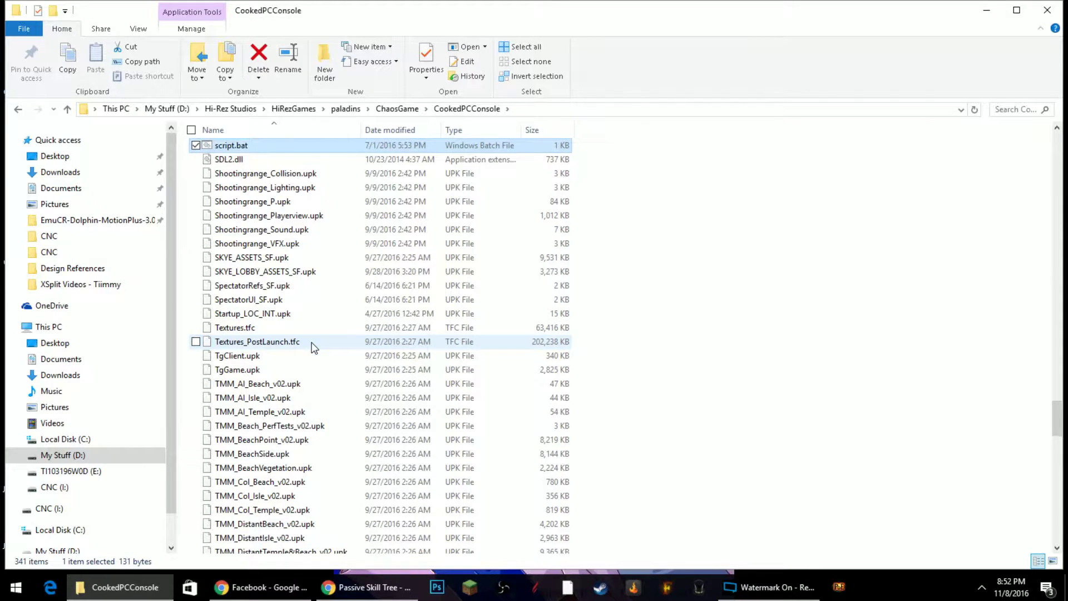
pyautogui.press('Down')
pyautogui.press('Down')
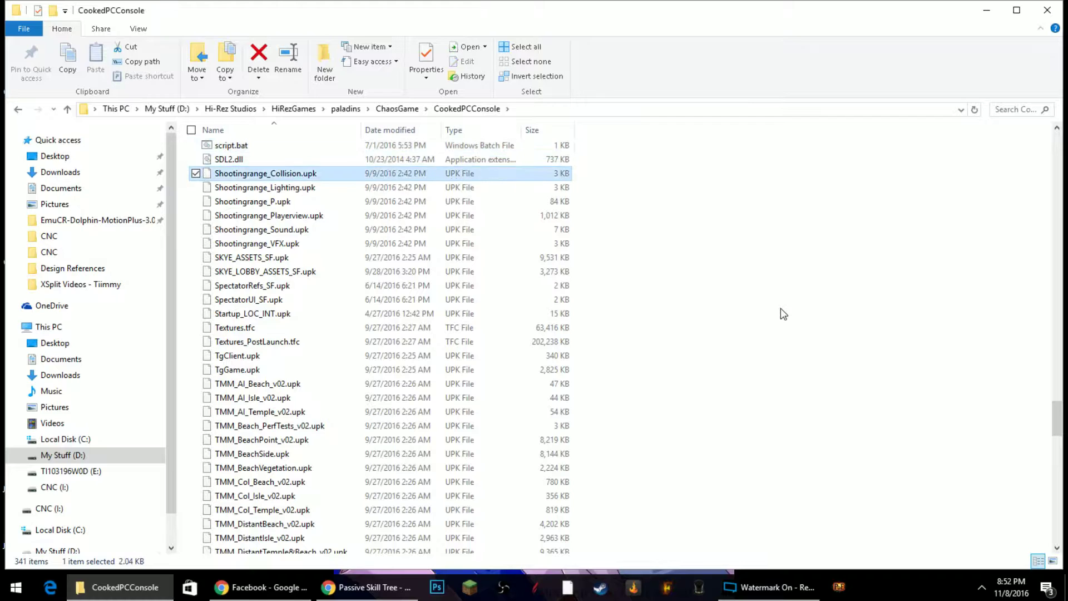
pyautogui.press('Down')
pyautogui.press('Down')
pyautogui.press('Down')
pyautogui.press('Down')
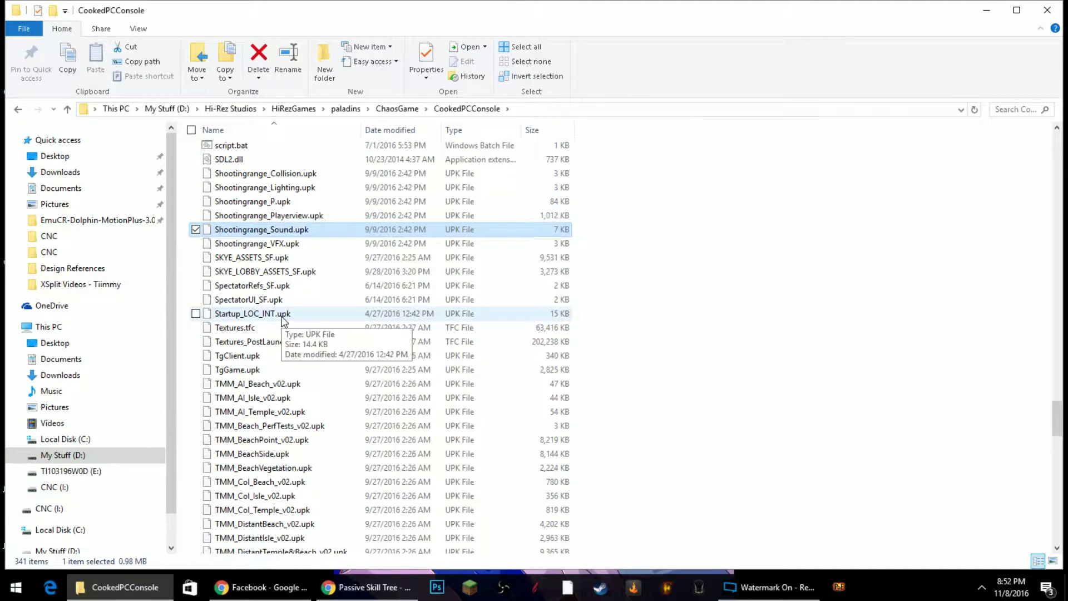
pyautogui.press('Down')
pyautogui.press('Down')
pyautogui.press('Down')
pyautogui.press('Down')
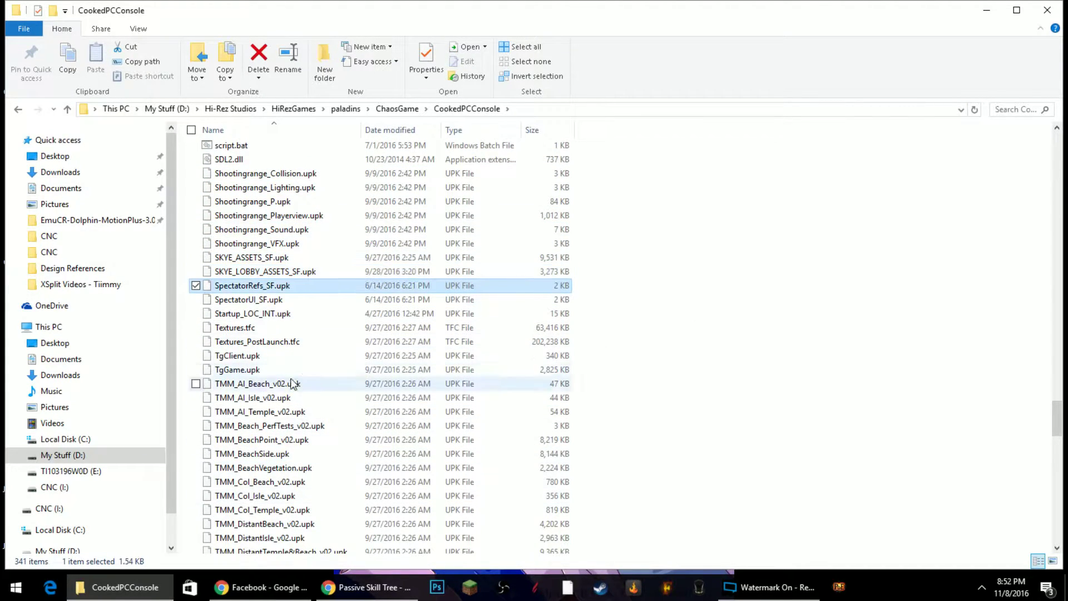
pyautogui.press('Down')
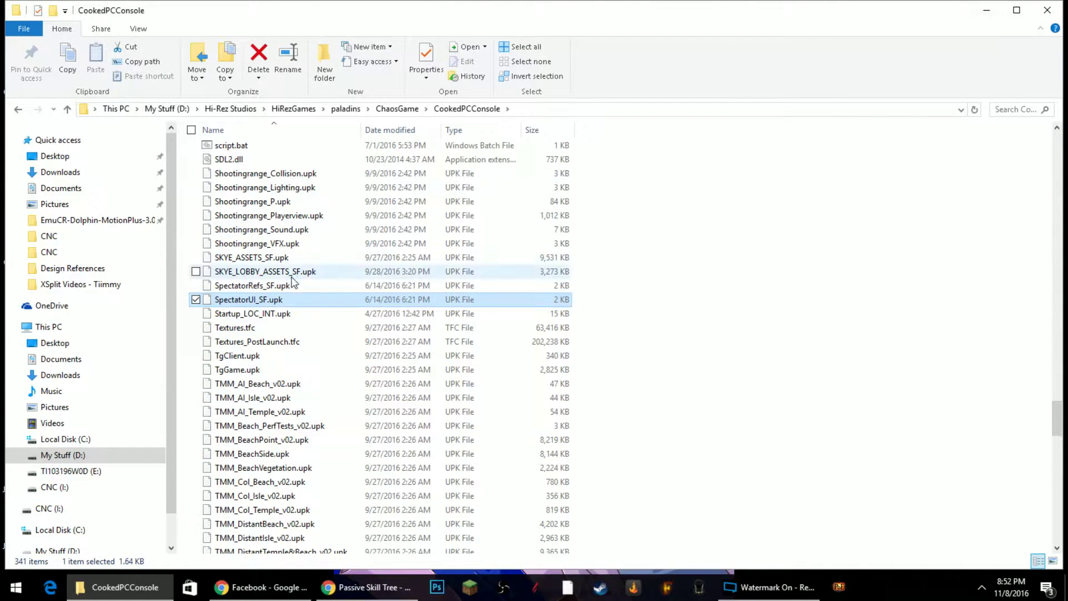
pyautogui.click(282, 303)
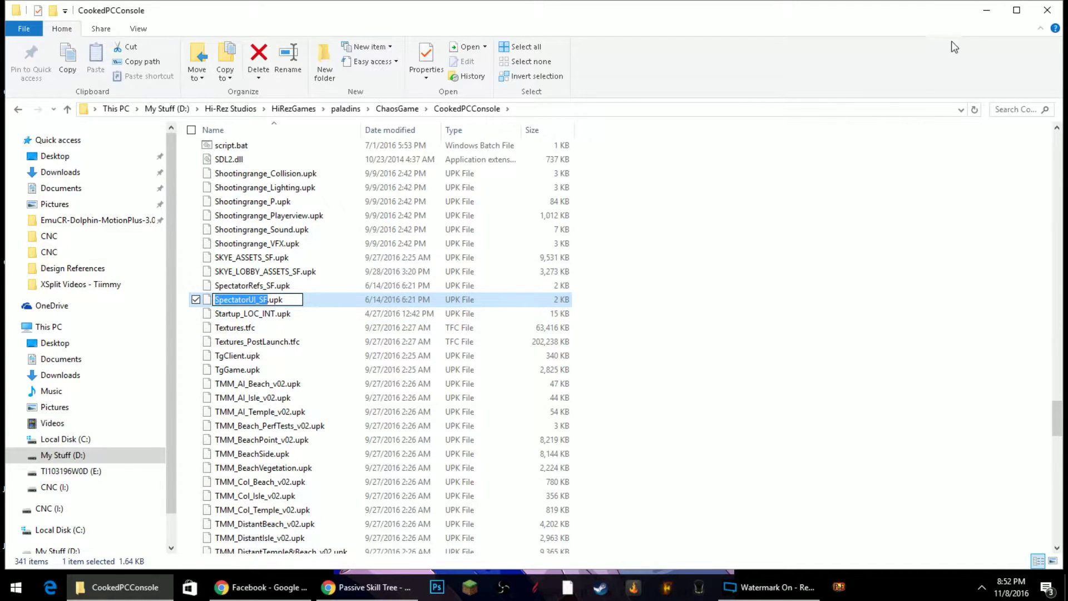
# Step: Minimize File Explorer, then restore the CookedPCConsole window from the taskbar
pyautogui.click(990, 16)
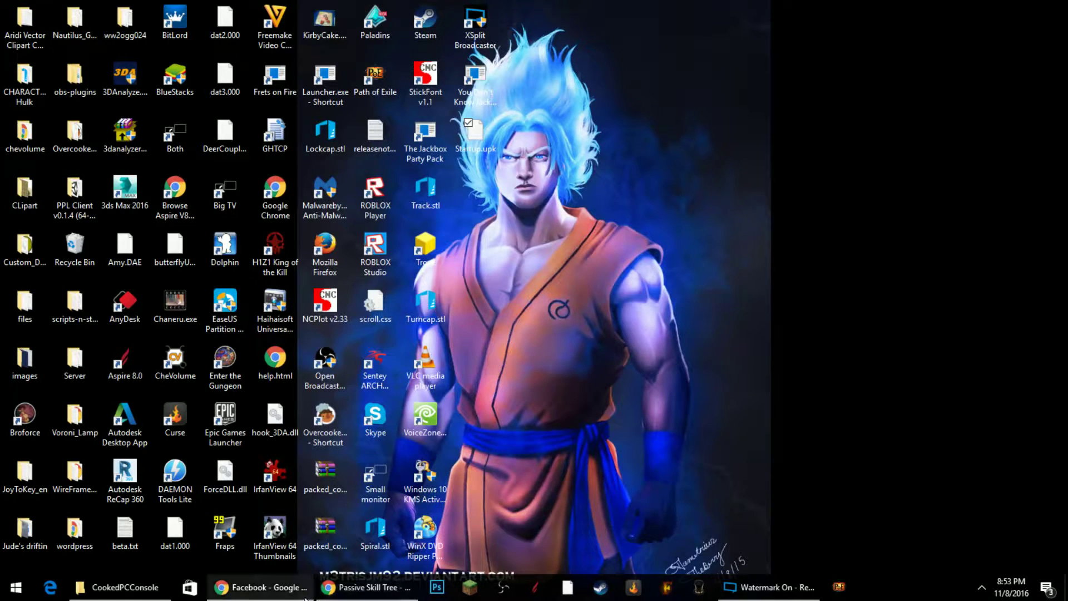
pyautogui.moveTo(305, 598)
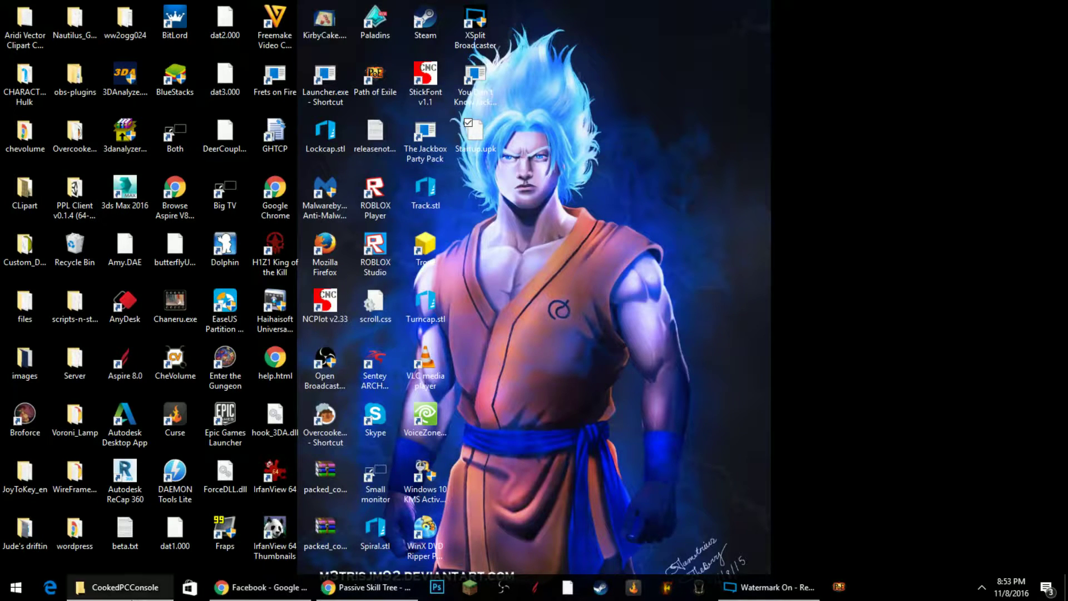
pyautogui.click(128, 589)
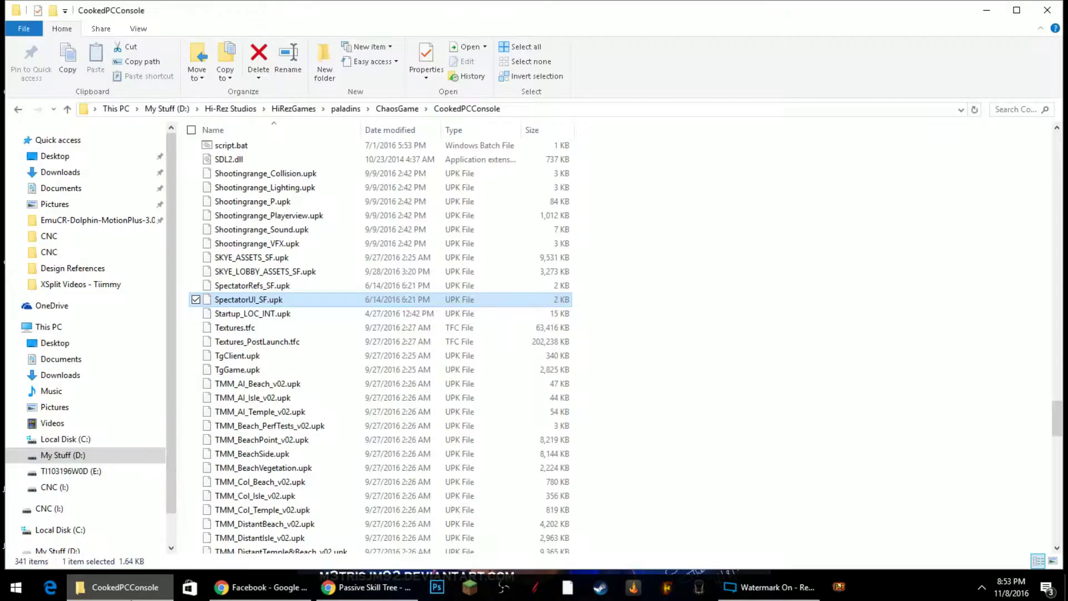
# Step: Clear the selection and jump through the file list to umodel.exe
pyautogui.click(698, 309)
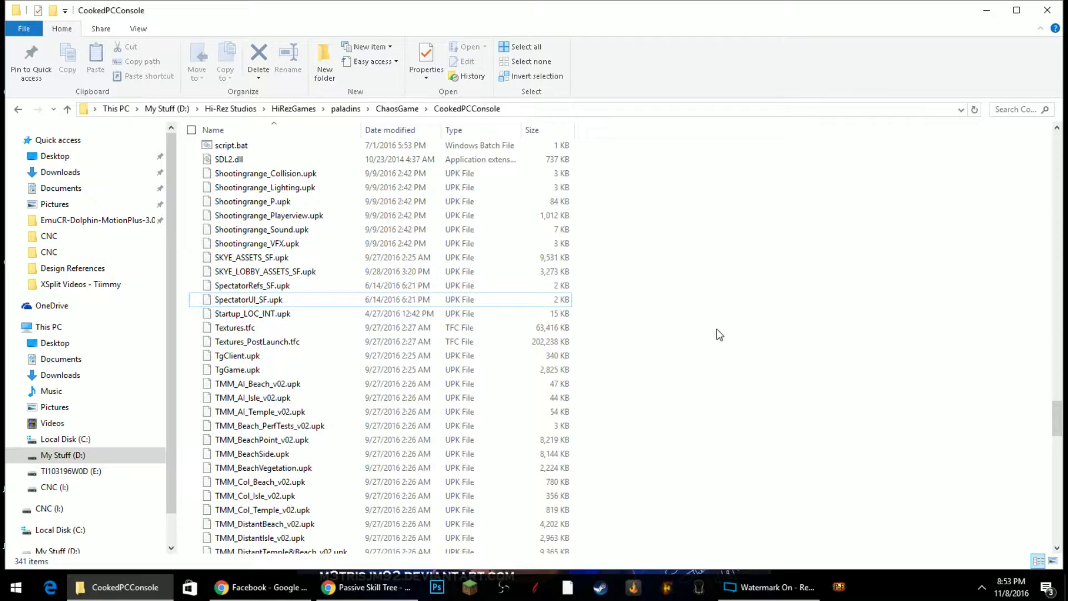
pyautogui.scroll(-3, 702, 355)
pyautogui.click(327, 377)
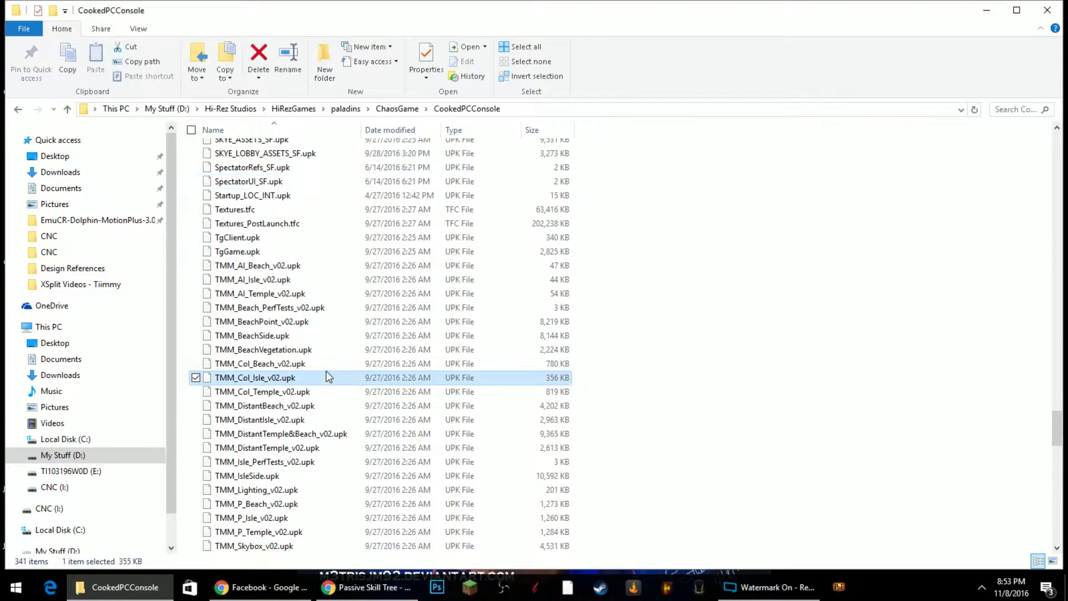
pyautogui.press('u')
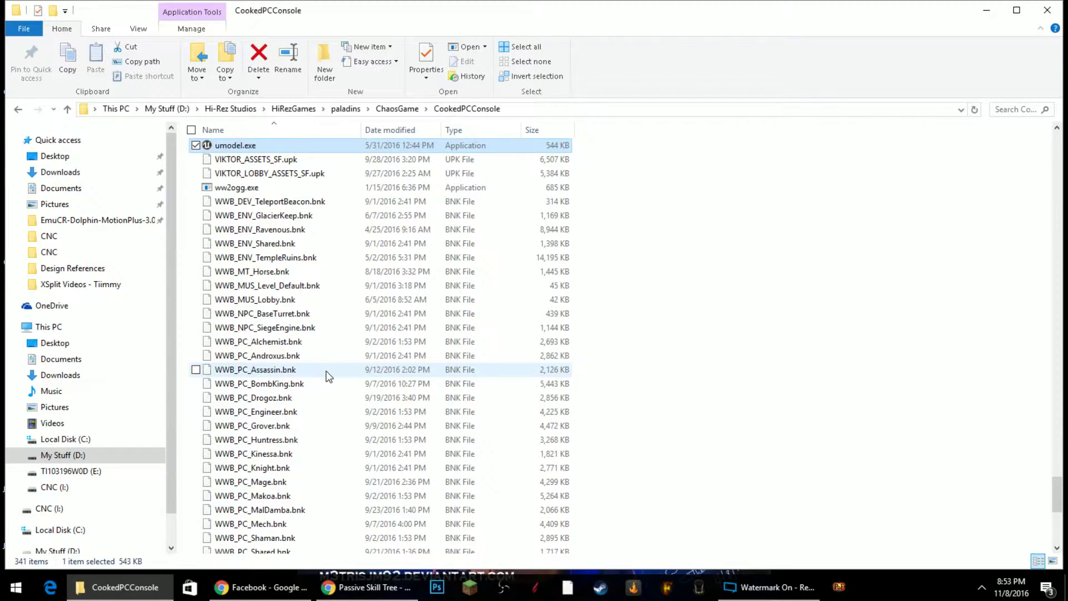
# Step: Launch umodel.exe and accept the default path and classes in Umodel Startup Options
pyautogui.doubleClick(256, 144)
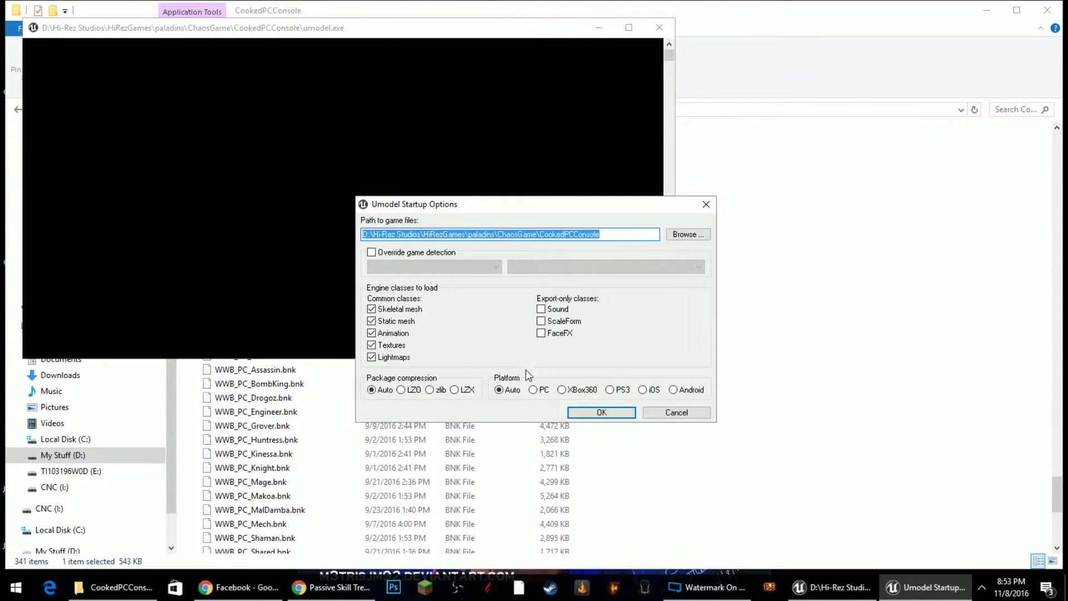
pyautogui.click(622, 413)
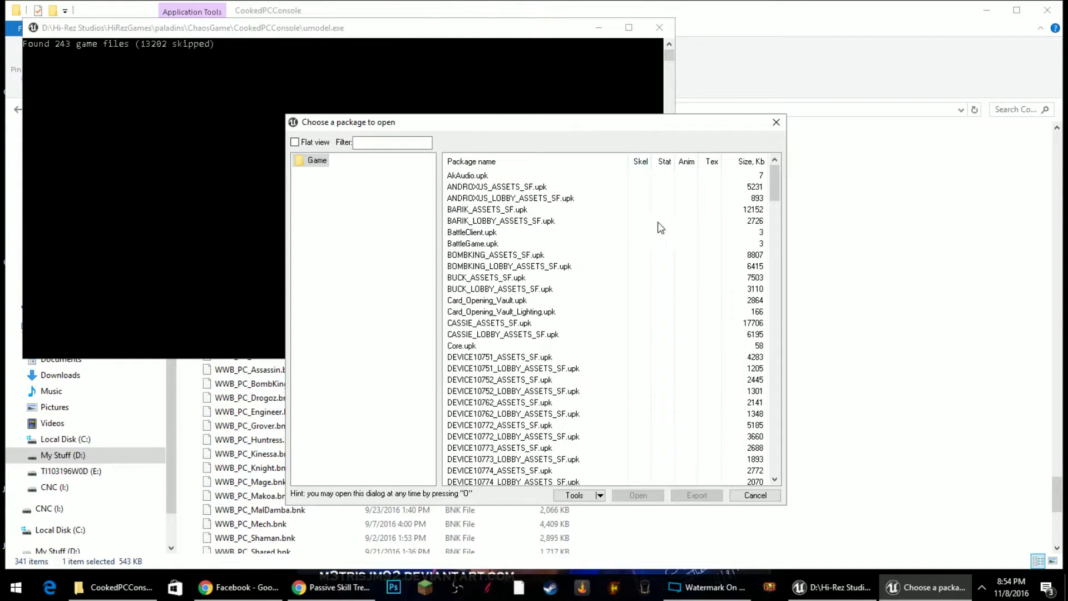
# Step: Scroll the package list back up to the top
pyautogui.scroll(-2, 660, 228)
pyautogui.scroll(2, 637, 237)
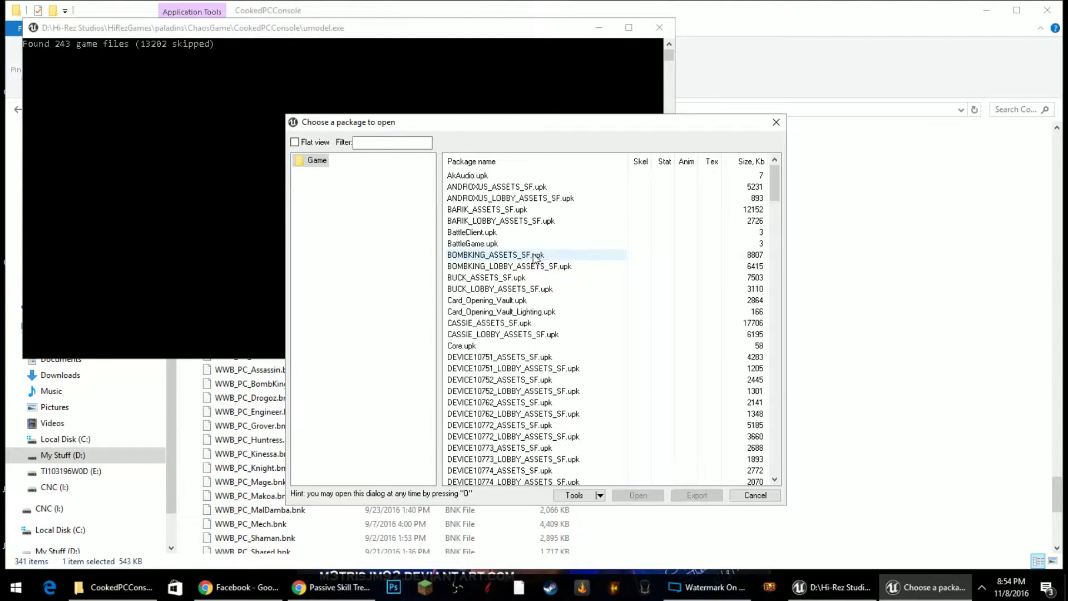
pyautogui.scroll(-9, 573, 356)
pyautogui.scroll(-20, 573, 356)
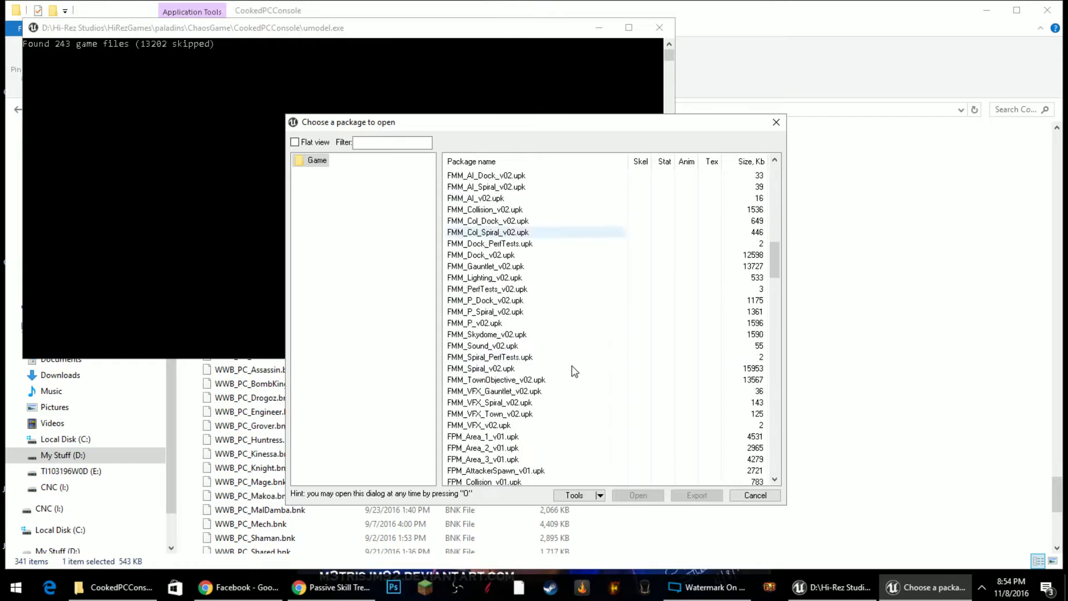
pyautogui.scroll(-20, 556, 411)
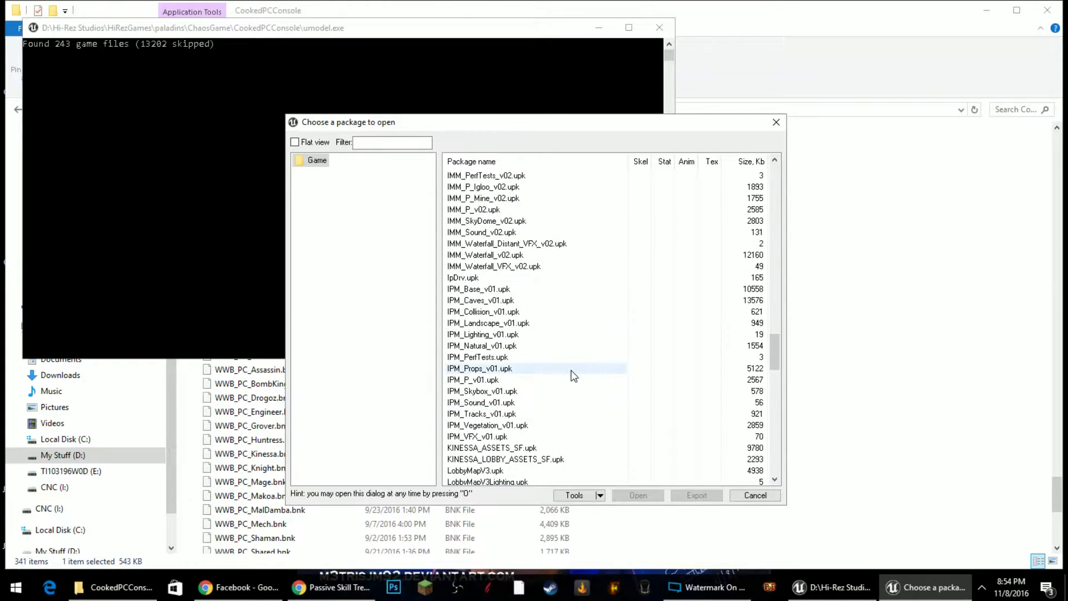
pyautogui.scroll(-3, 569, 379)
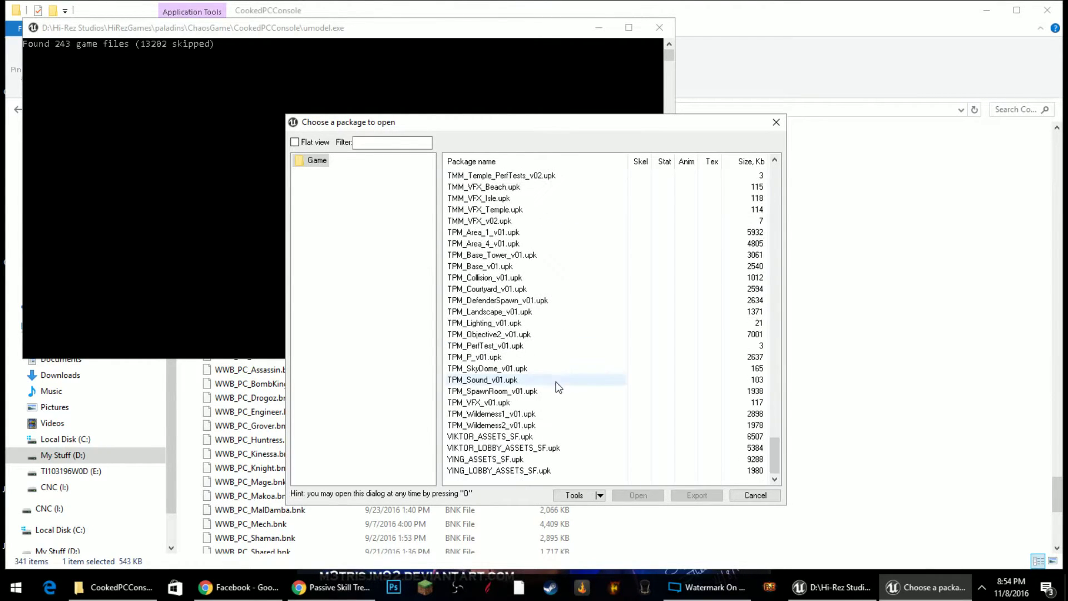
pyautogui.scroll(8, 610, 369)
pyautogui.scroll(8, 609, 370)
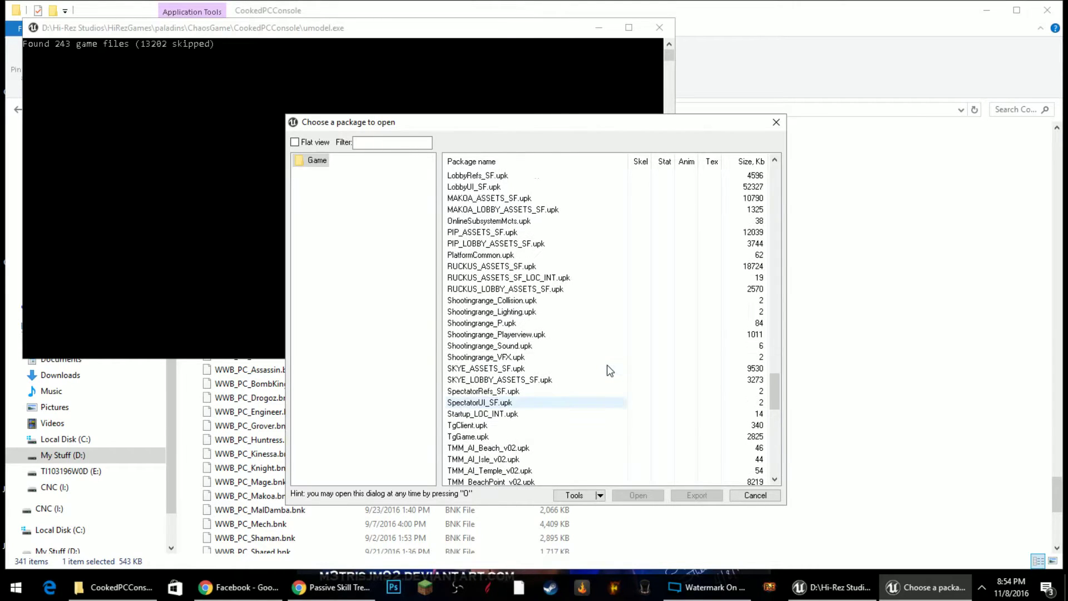
pyautogui.scroll(18, 593, 375)
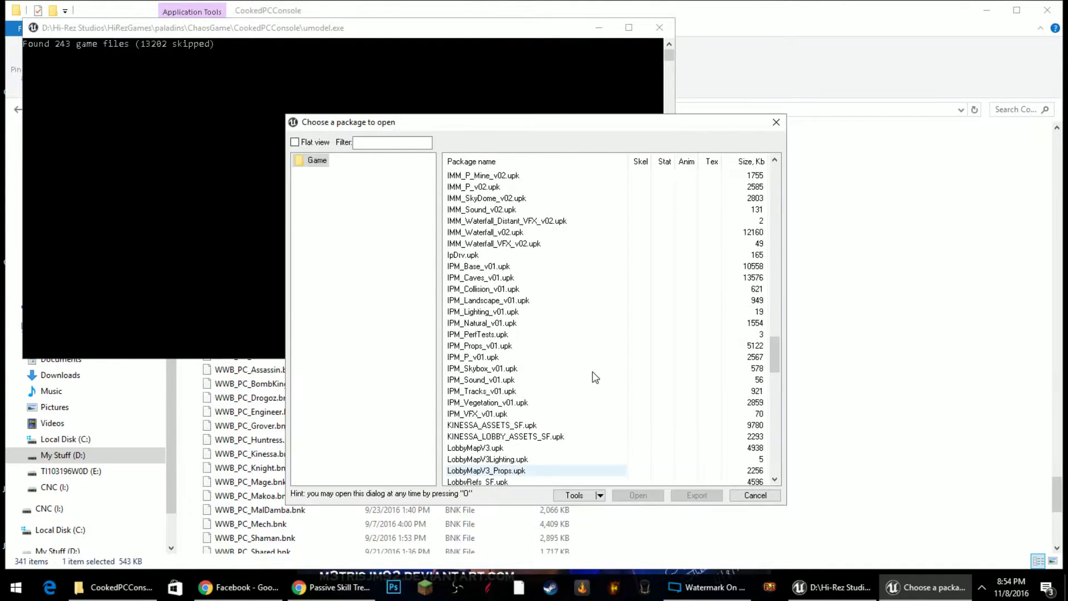
pyautogui.moveTo(779, 318); pyautogui.dragTo(769, 168)
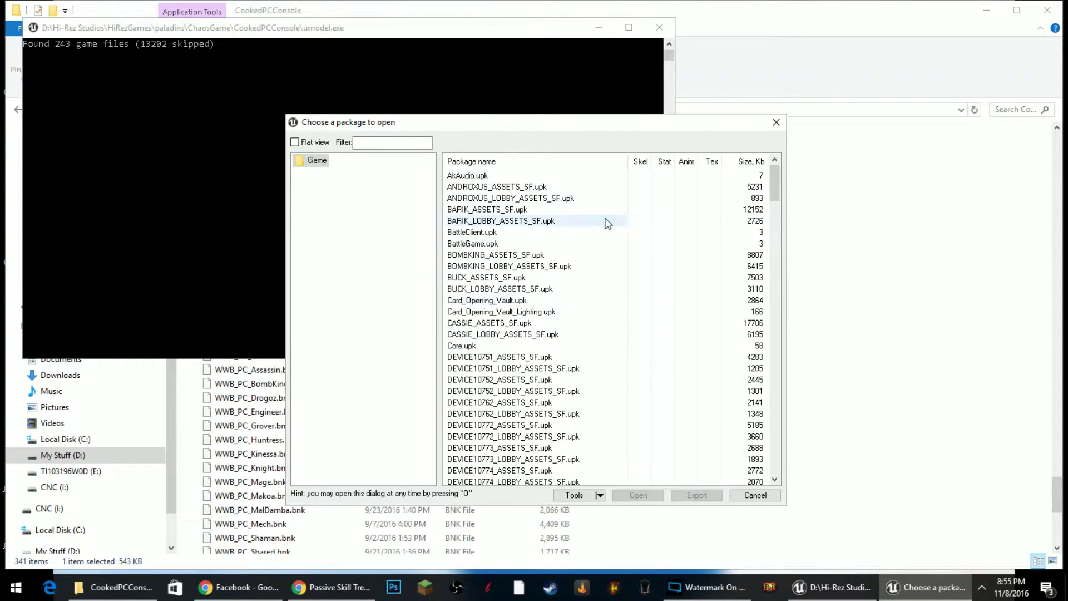
# Step: Export ANDROXUS_ASSETS_SF.upk, then bring the CookedPCConsole Explorer window forward
pyautogui.click(502, 188)
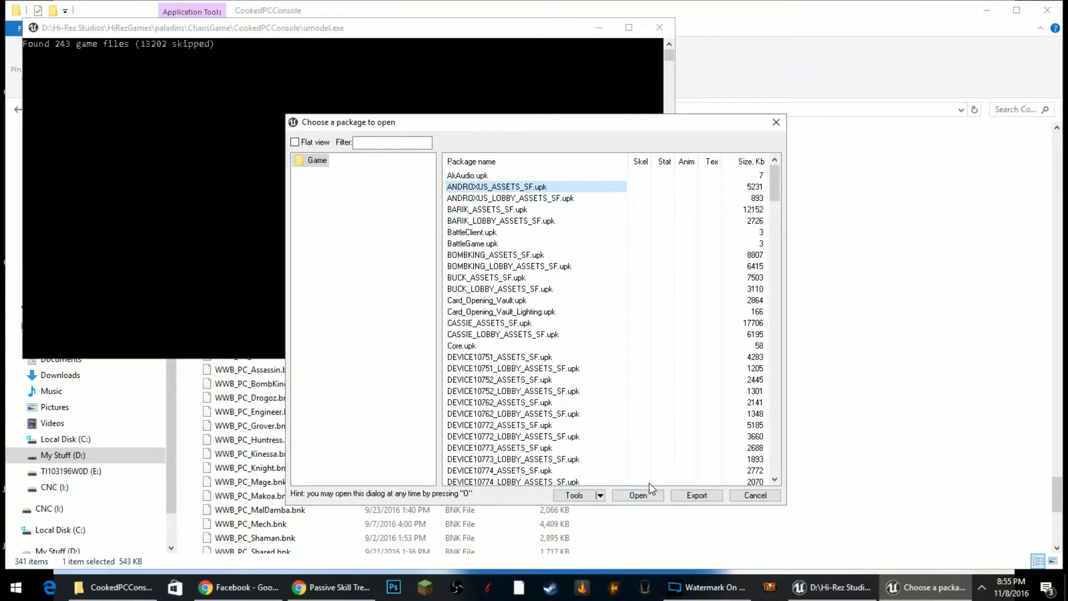
pyautogui.click(695, 493)
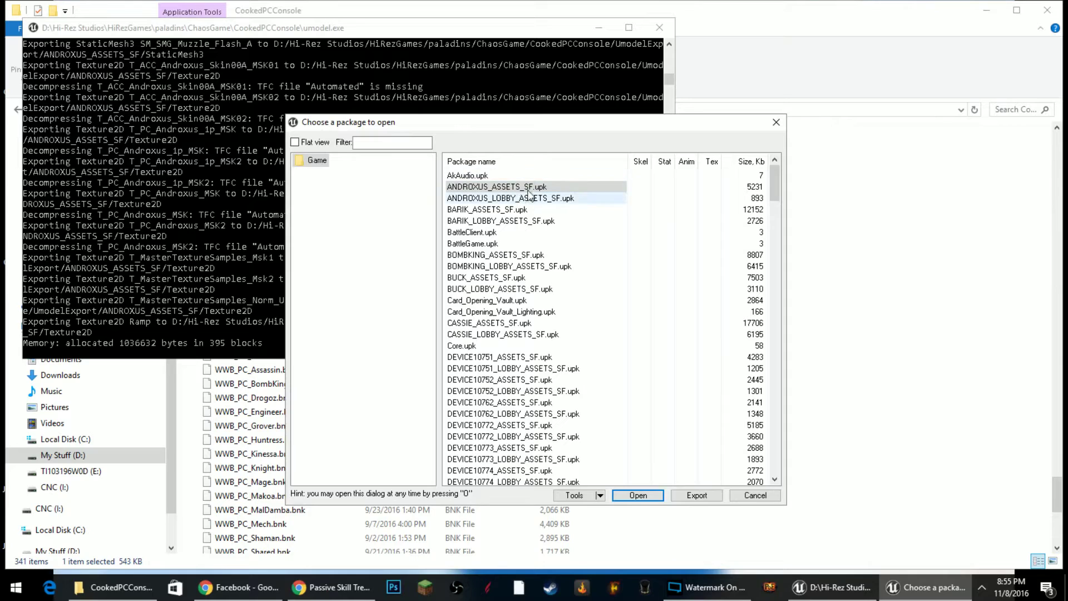
pyautogui.click(834, 420)
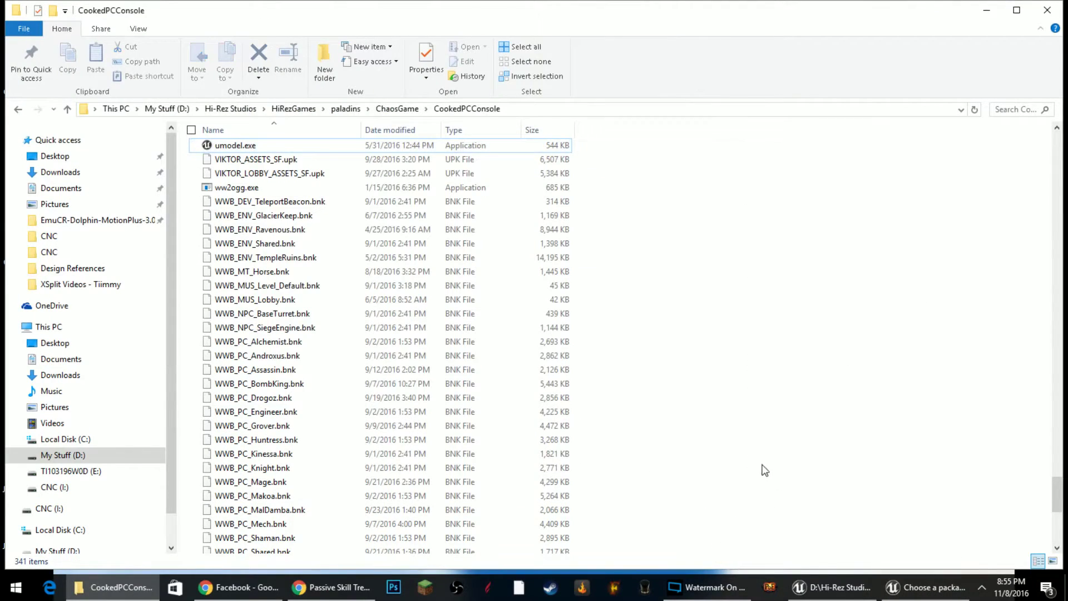
# Step: Open UmodelExport > ANDROXUS_ASSETS_SF to view its exported subfolders
pyautogui.scroll(10, 779, 468)
pyautogui.moveTo(1056, 457); pyautogui.dragTo(1055, 156)
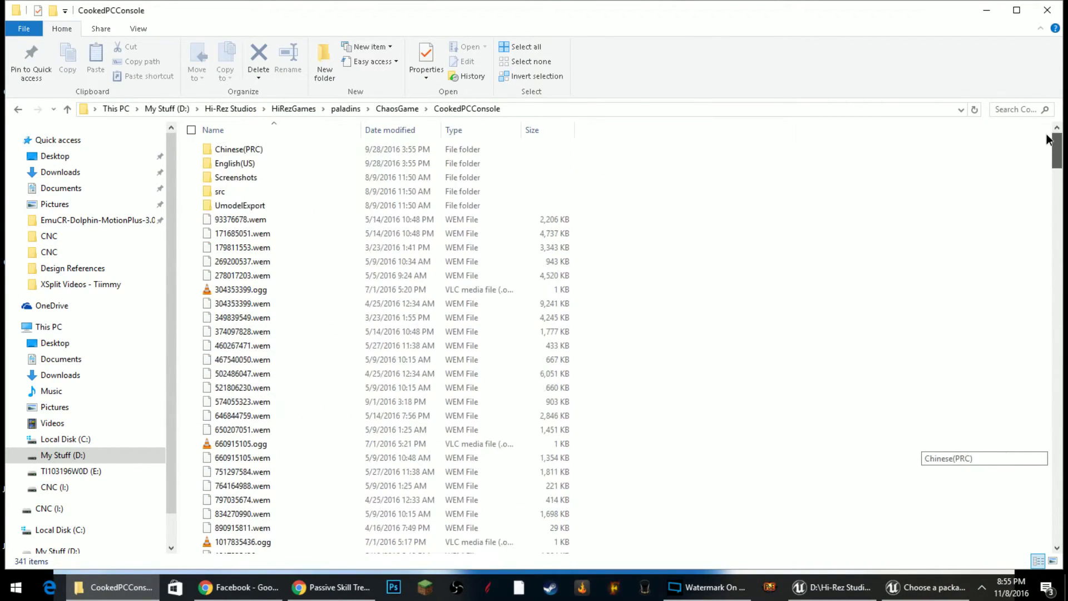
pyautogui.doubleClick(228, 205)
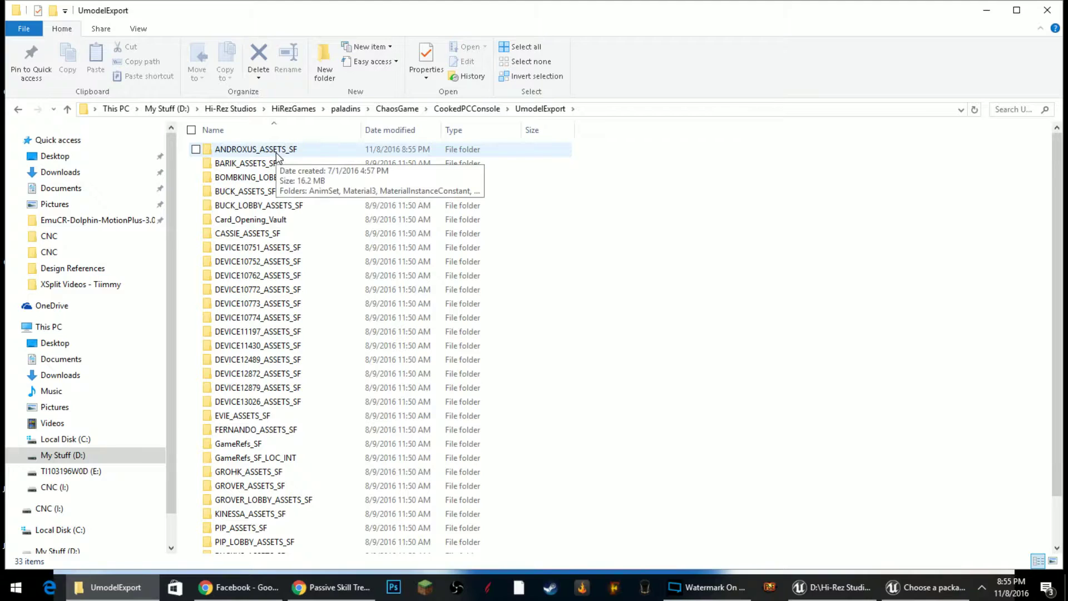
pyautogui.doubleClick(276, 151)
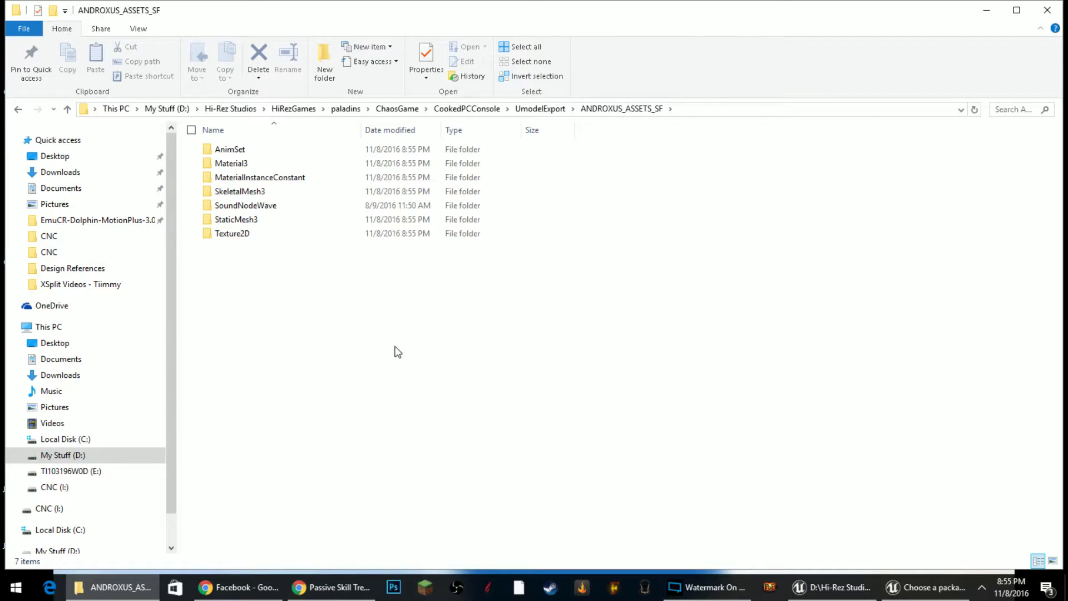
# Step: Go back up to CookedPCConsole and return to umodel's package chooser
pyautogui.press('BackSpace')
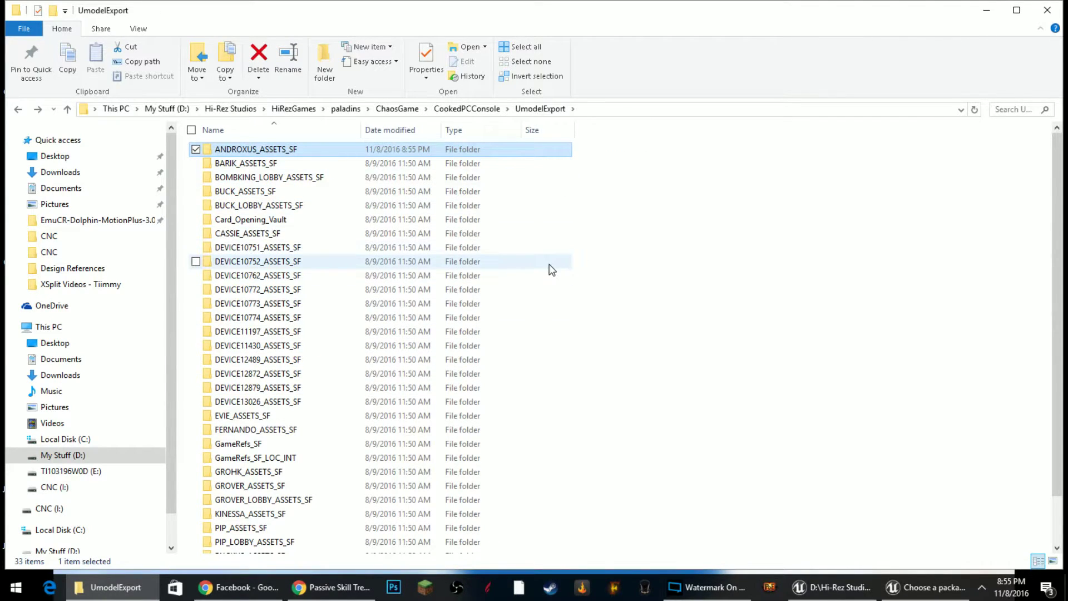
pyautogui.press('BackSpace')
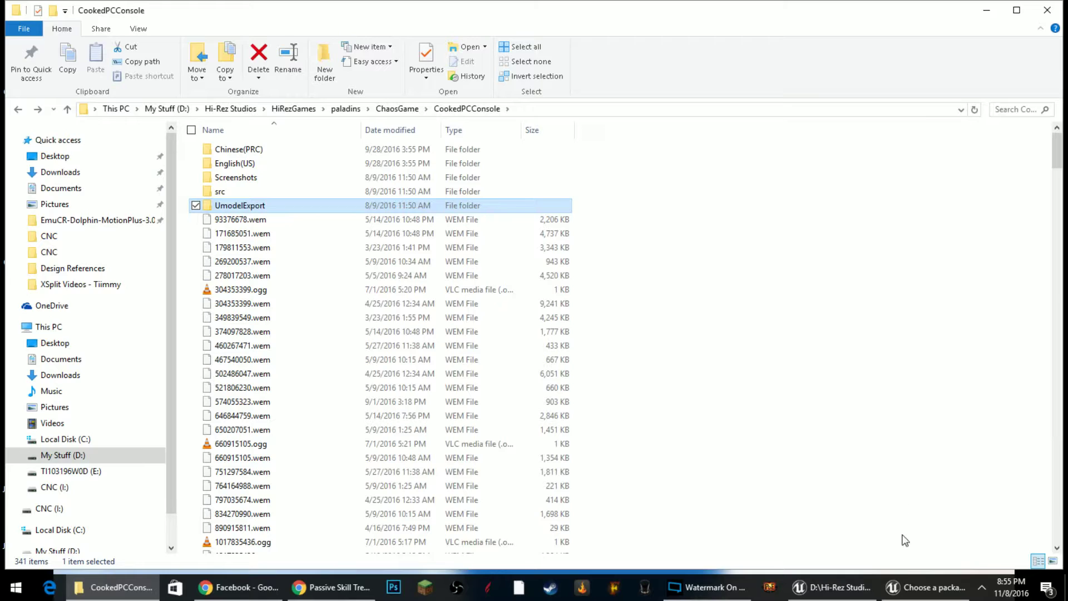
pyautogui.click(912, 593)
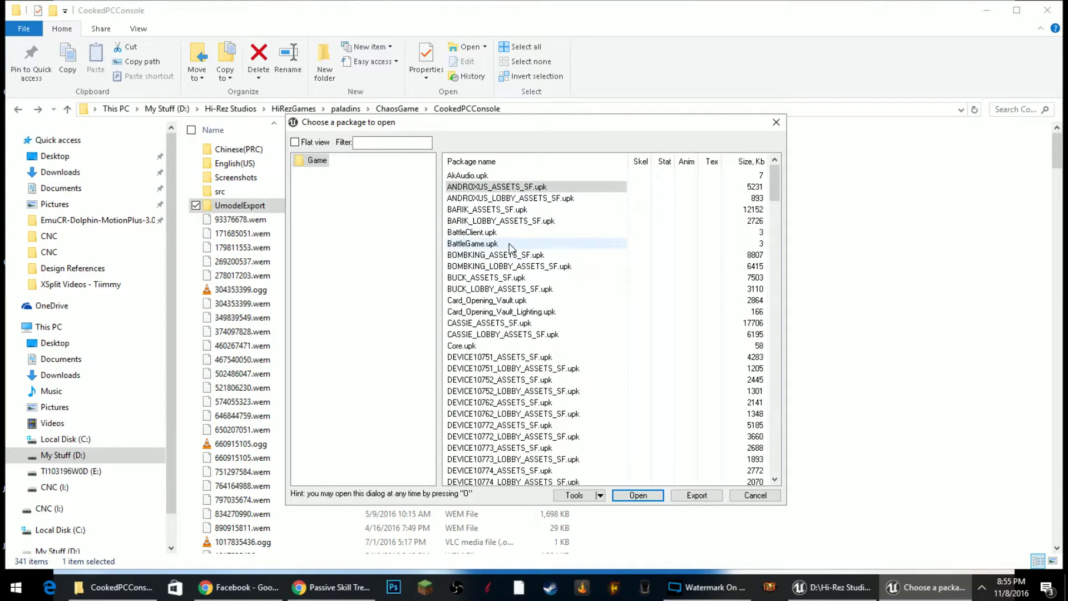
# Step: Open ANDROXUS_ASSETS_SF.upk, show the keyboard help, and advance to MAT_PC_Master
pyautogui.doubleClick(531, 187)
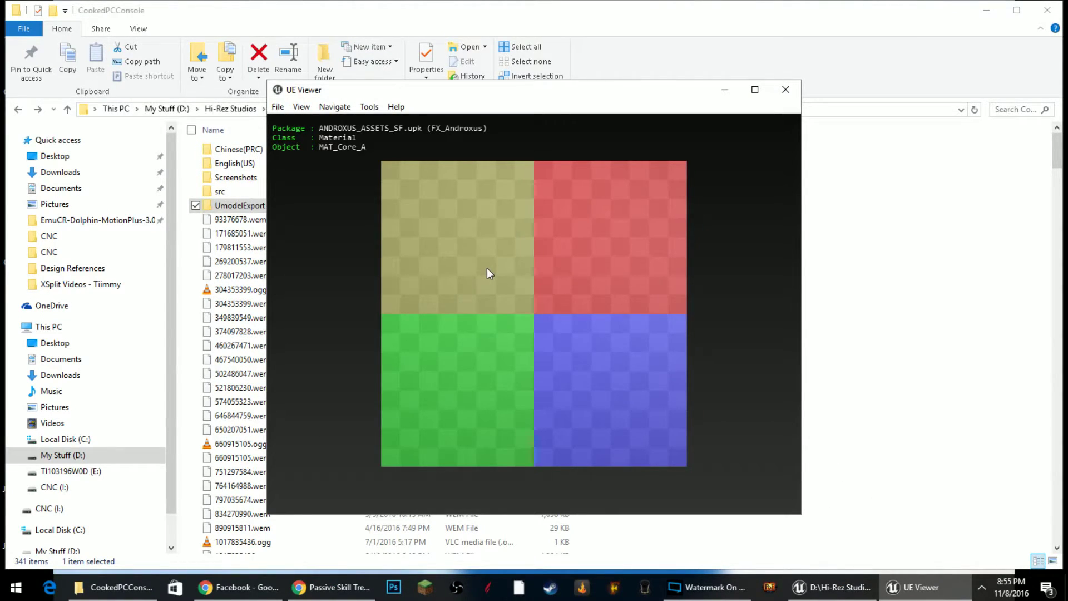
pyautogui.press('h')
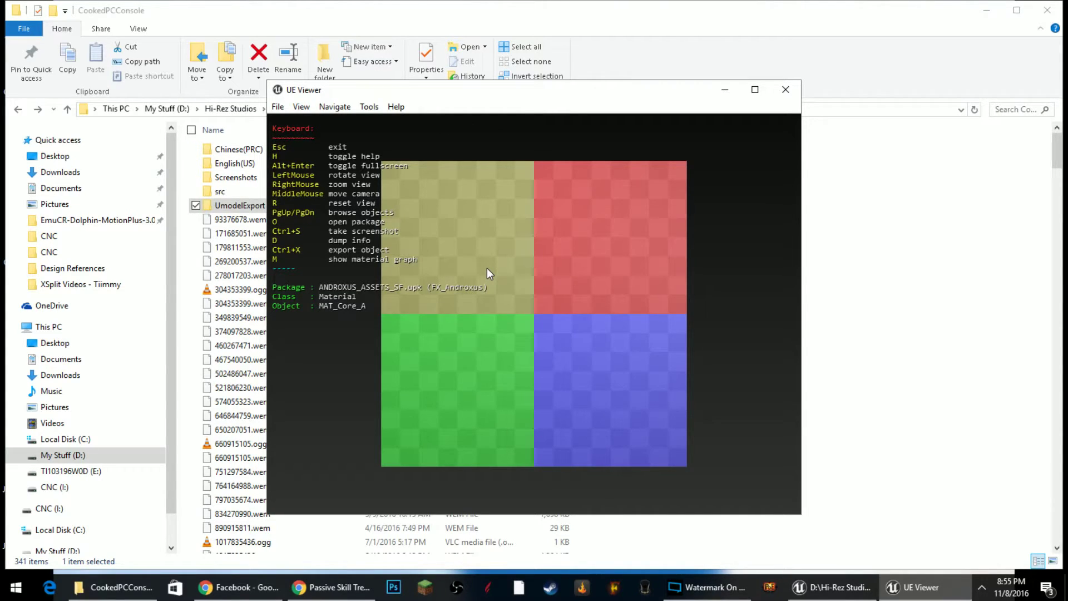
pyautogui.press('pagedown')
pyautogui.press('pagedown')
pyautogui.press('pagedown')
pyautogui.press('pagedown')
pyautogui.press('pagedown')
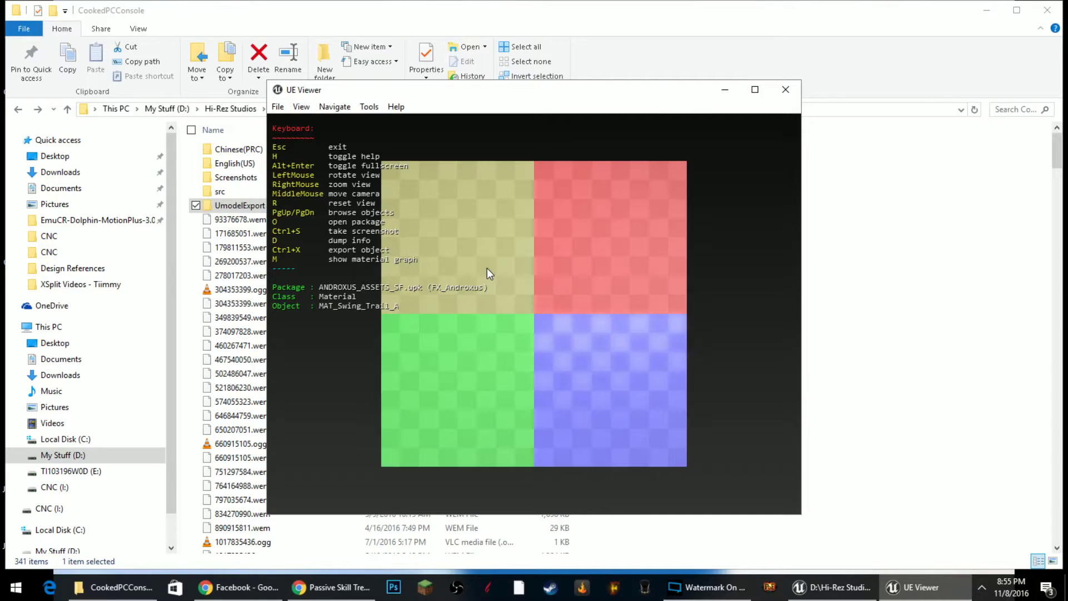
# Step: Page through materials and meshes back to the SKL_PC_Androxus_Skin0_3p body mesh
pyautogui.press('pagedown')
pyautogui.press('pagedown')
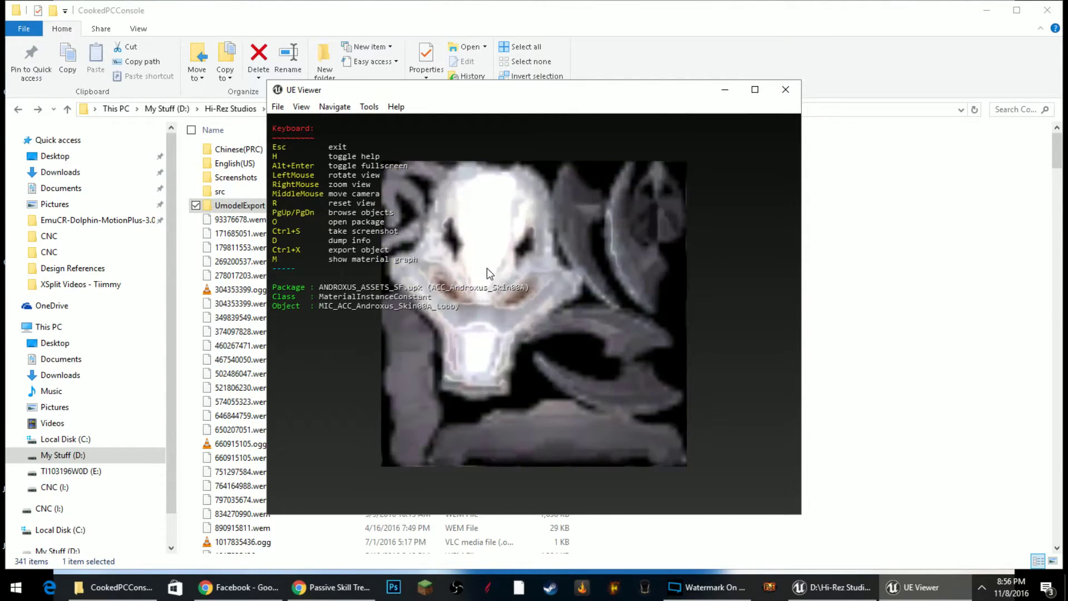
pyautogui.press('pagedown')
pyautogui.press('pagedown')
pyautogui.press('pagedown')
pyautogui.press('pagedown')
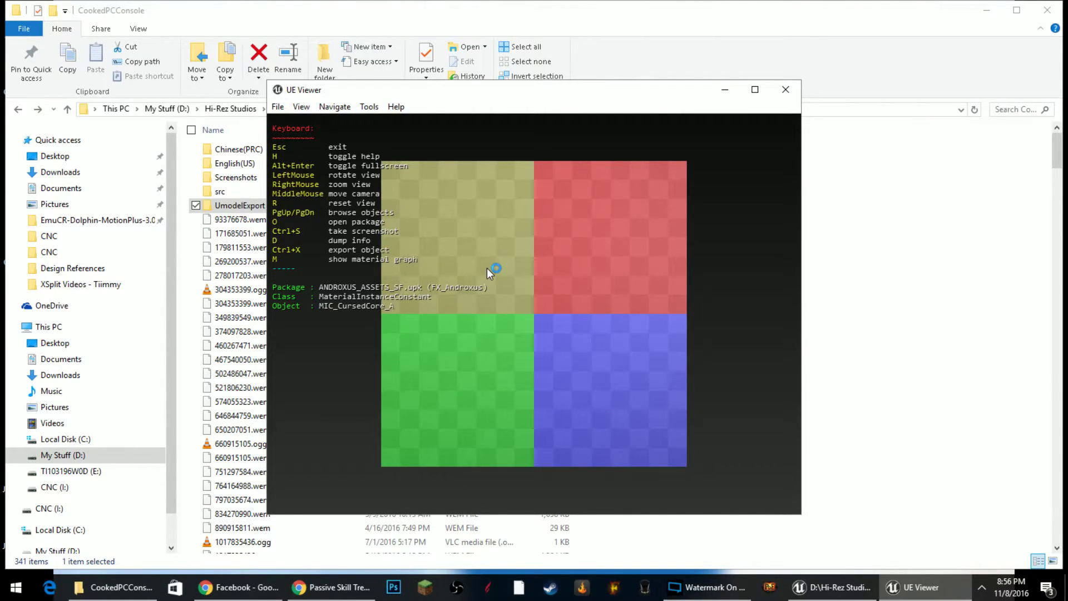
pyautogui.press('pagedown')
pyautogui.press('pagedown')
pyautogui.press('pagedown')
pyautogui.press('pagedown')
pyautogui.press('pagedown')
pyautogui.press('pagedown')
pyautogui.press('pagedown')
pyautogui.press('pagedown')
pyautogui.press('pagedown')
pyautogui.press('pagedown')
pyautogui.press('pagedown')
pyautogui.press('pagedown')
pyautogui.press('pagedown')
pyautogui.press('pagedown')
pyautogui.press('pagedown')
pyautogui.press('pagedown')
pyautogui.press('pagedown')
pyautogui.press('pagedown')
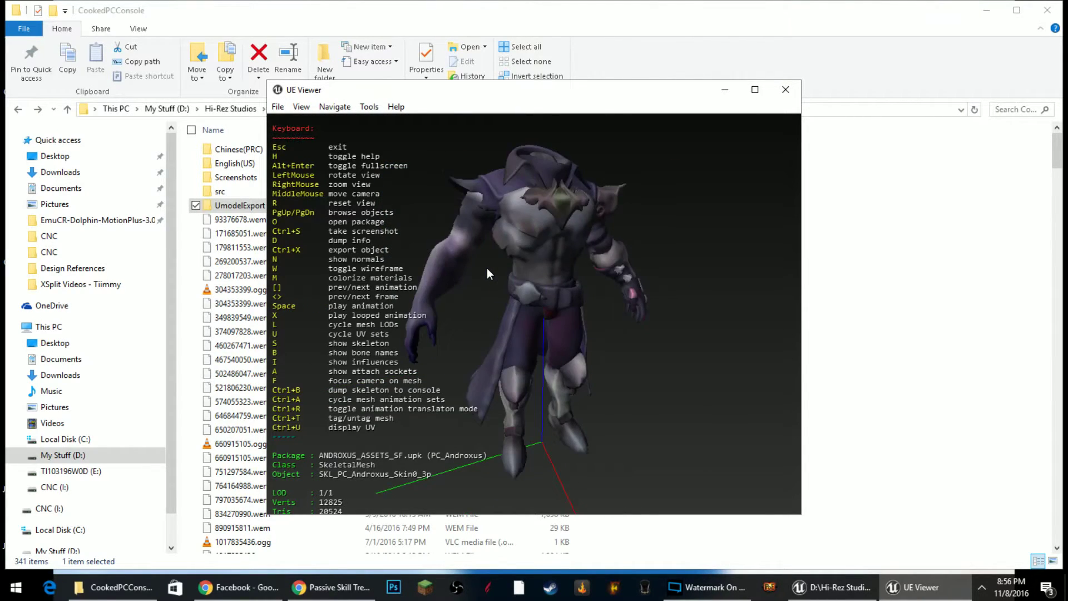
pyautogui.press('pagedown')
pyautogui.press('pagedown')
pyautogui.press('pagedown')
pyautogui.press('pagedown')
pyautogui.press('pagedown')
pyautogui.press('pagedown')
pyautogui.press('pagedown')
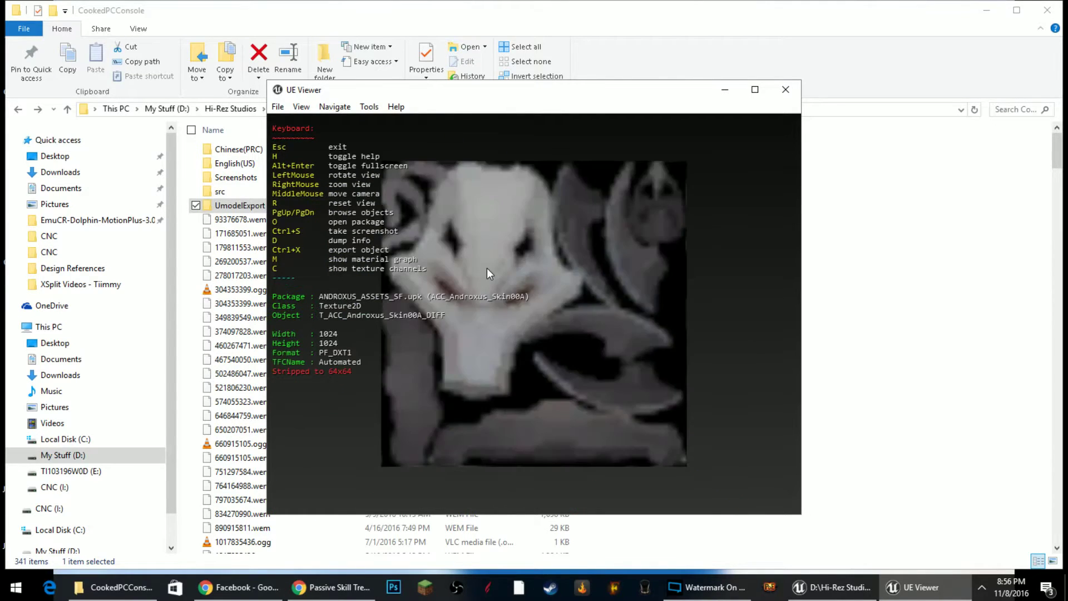
pyautogui.press('pageup')
pyautogui.press('pageup')
pyautogui.press('pageup')
pyautogui.press('pageup')
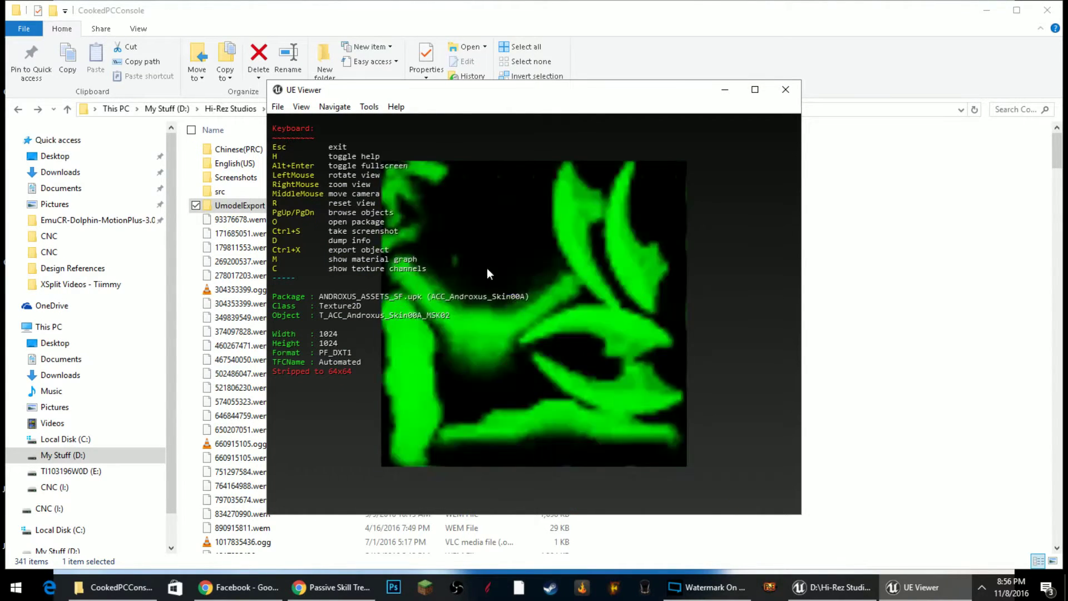
pyautogui.press('pageup')
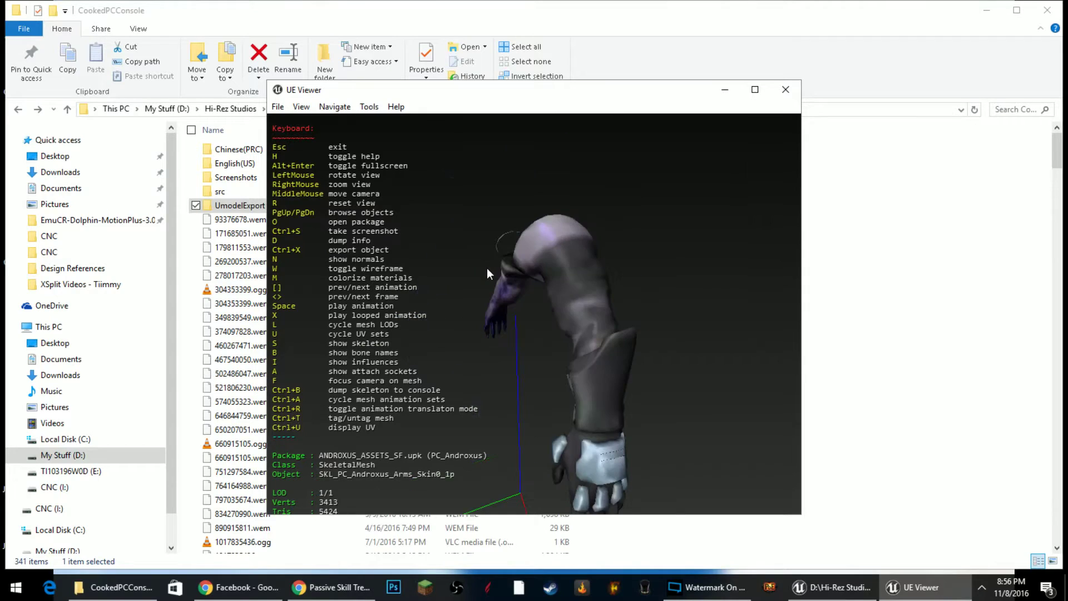
pyautogui.press('pagedown')
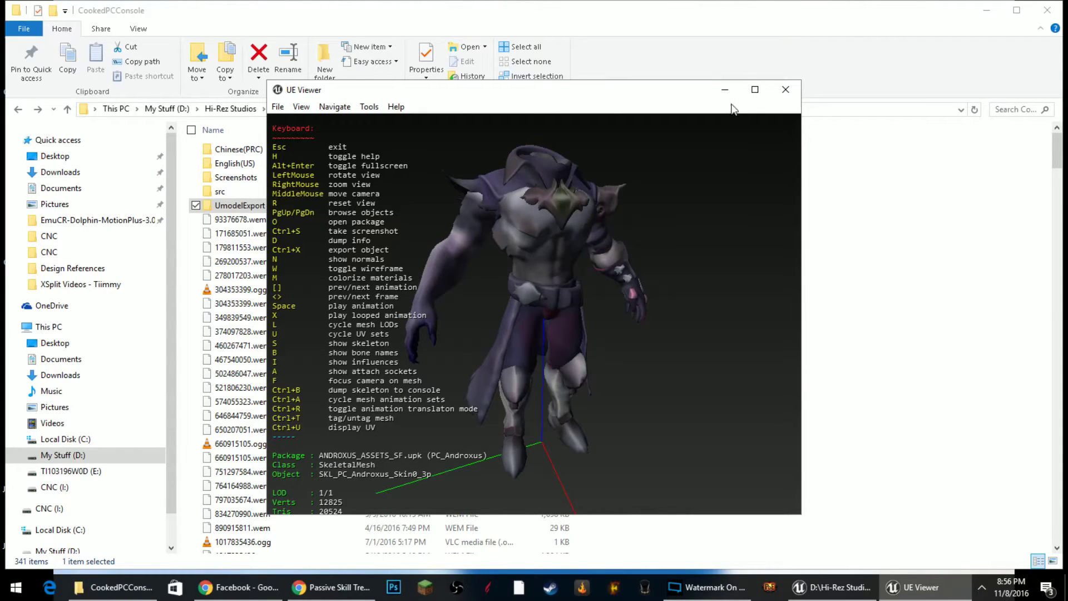
# Step: Maximize the viewer, then rotate and zoom around SKL_PC_Androxus_Skin0_3p to see several sides
pyautogui.click(755, 90)
pyautogui.moveTo(737, 262); pyautogui.dragTo(735, 240)
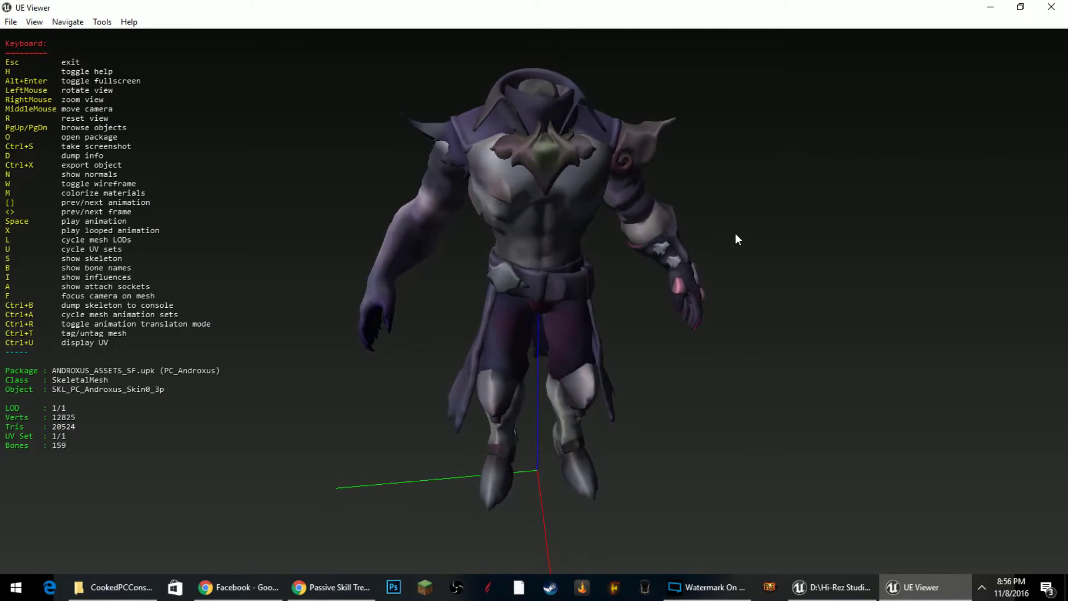
pyautogui.moveTo(735, 239); pyautogui.dragTo(735, 256, button='right')
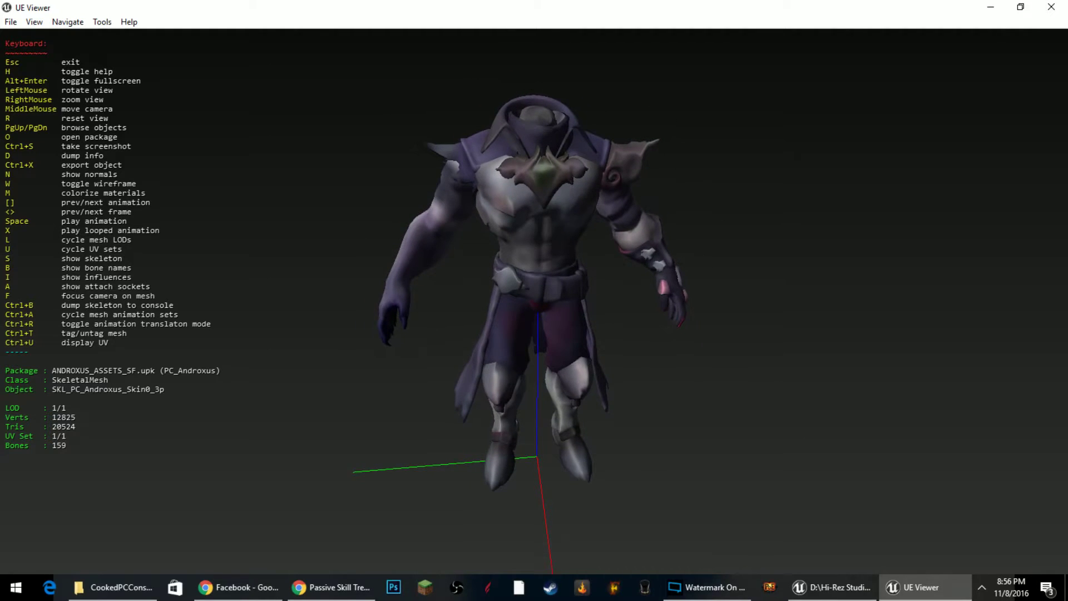
pyautogui.moveTo(736, 256)
pyautogui.mouseDown()
pyautogui.moveTo(667, 222)
pyautogui.moveTo(597, 148)
pyautogui.mouseUp()
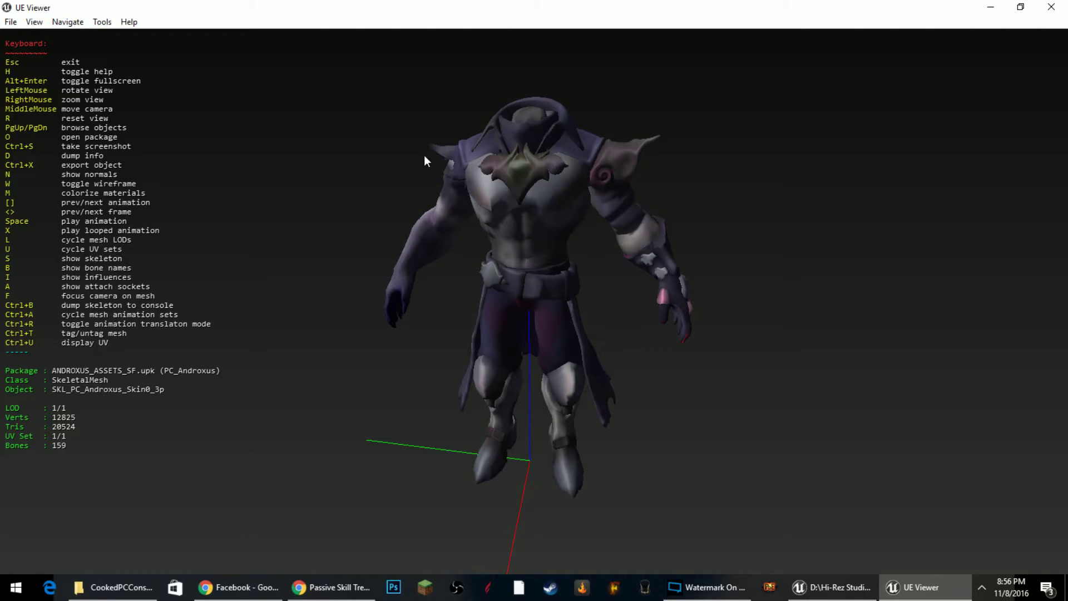
pyautogui.moveTo(467, 331); pyautogui.dragTo(402, 330)
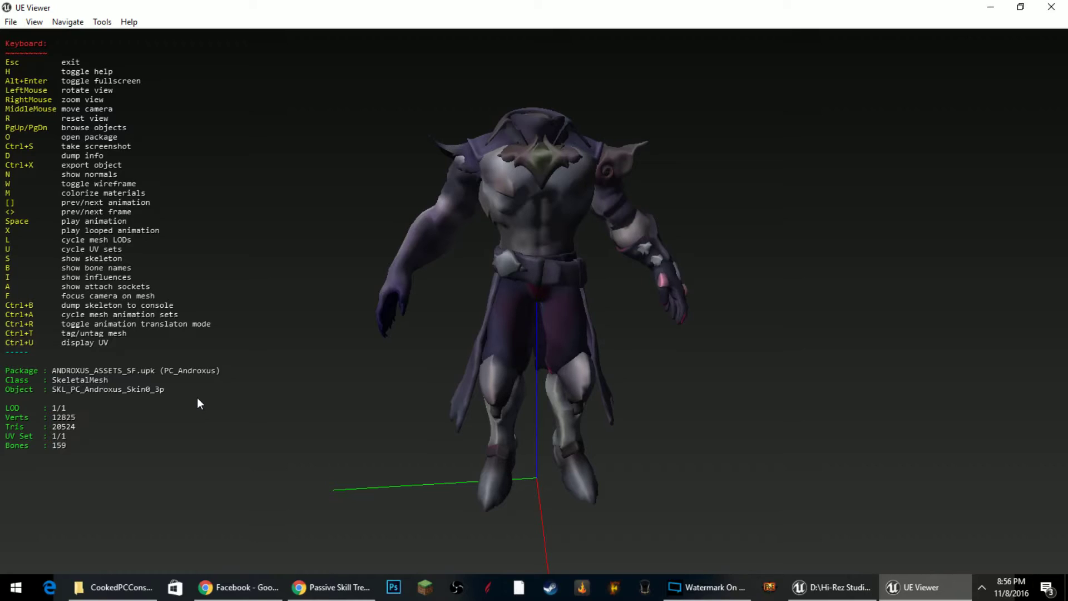
# Step: Load the AS_PC_Androxus_3p animation set and step from Aim_Com_CC through Death to Idle_Com
pyautogui.hotkey('ctrl', 'a')
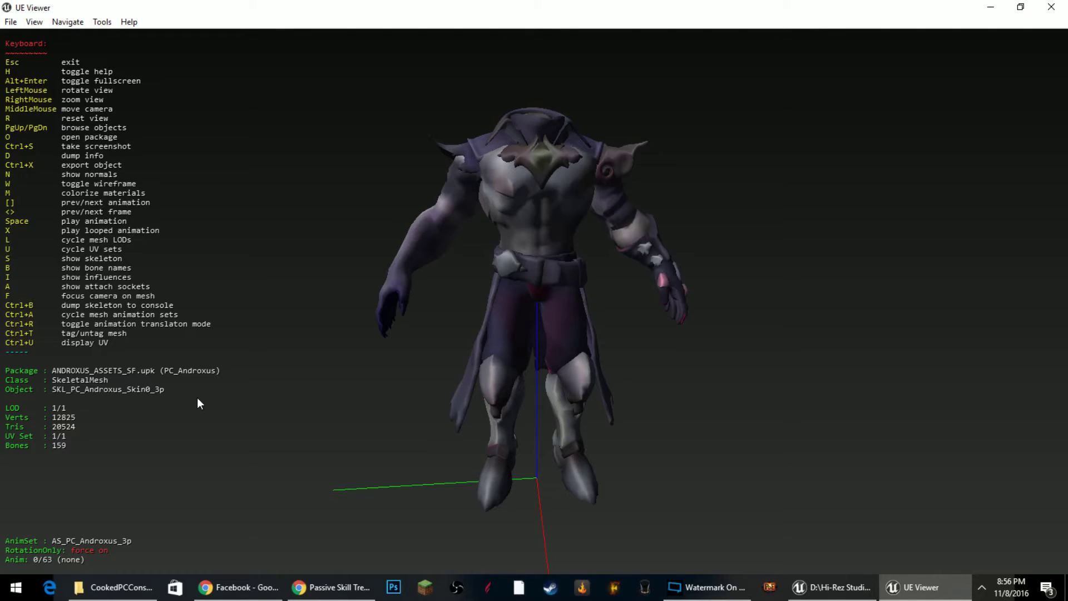
pyautogui.press(']')
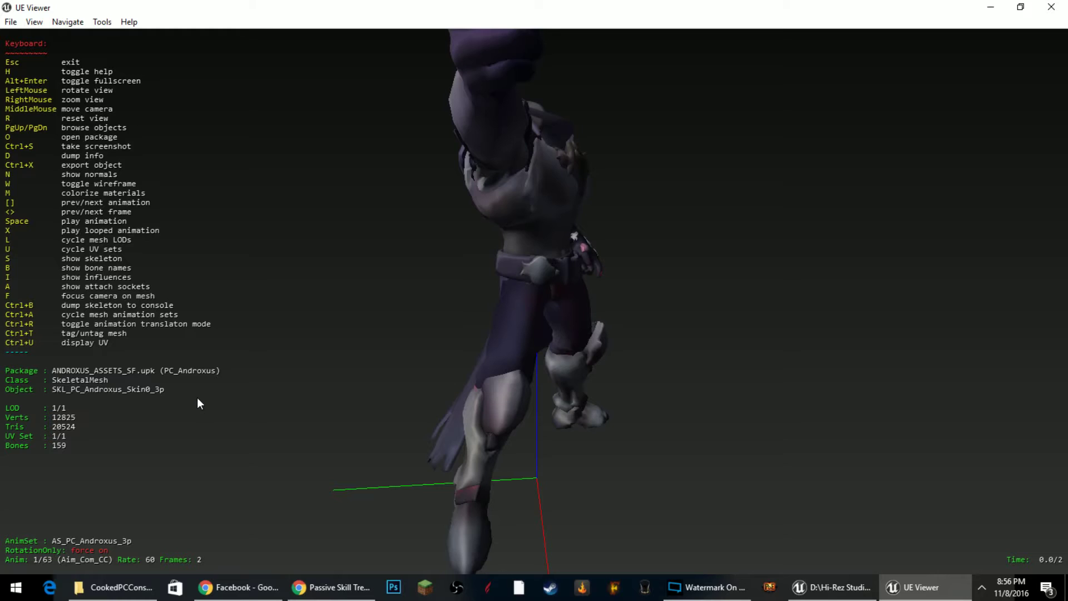
pyautogui.press(']')
pyautogui.press(']')
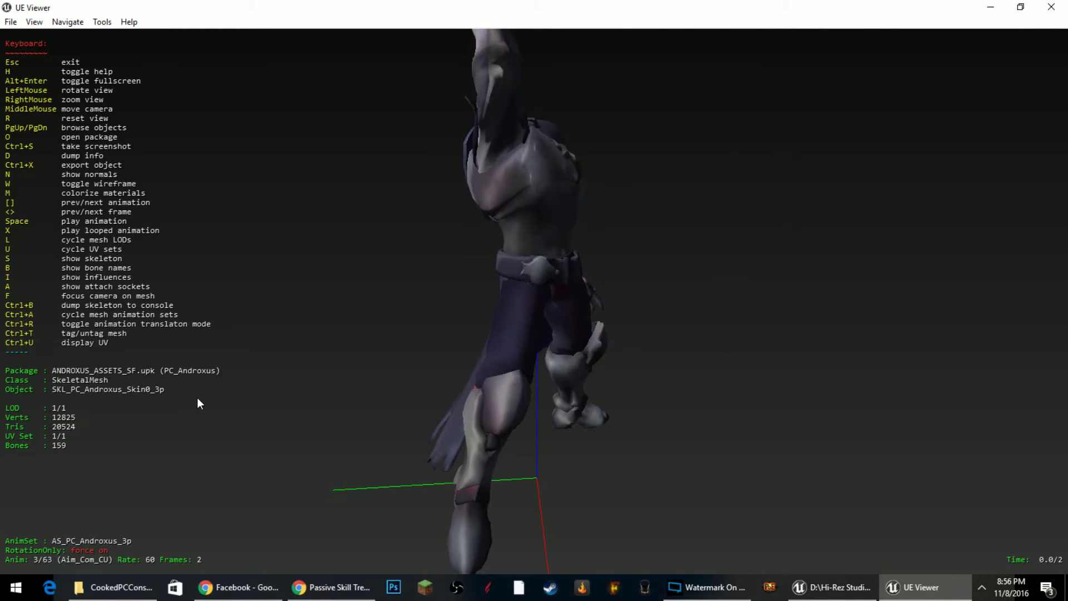
pyautogui.press(']')
pyautogui.press(']')
pyautogui.press(']')
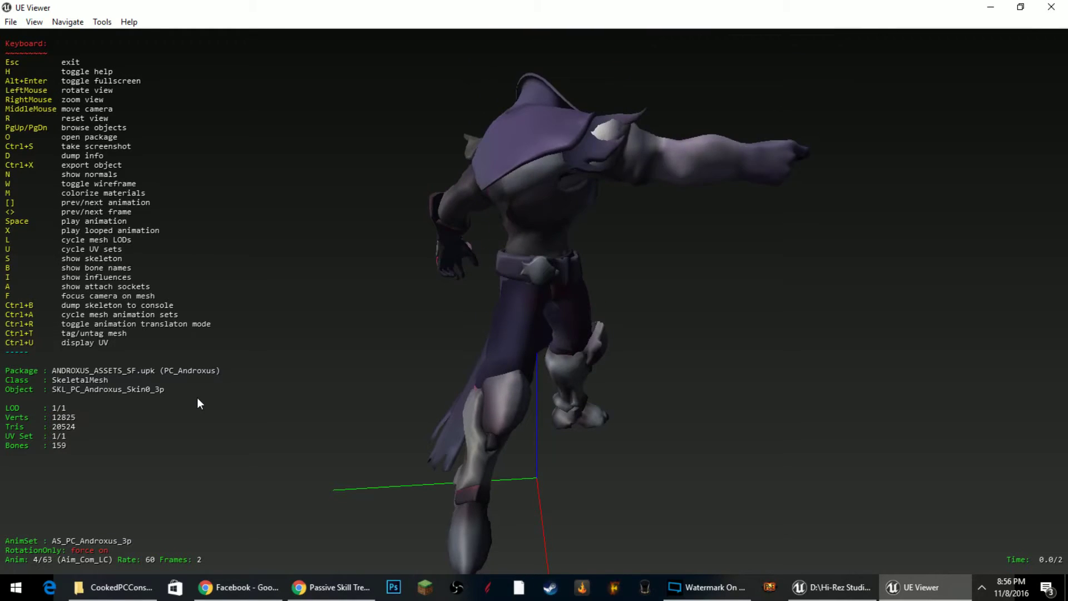
pyautogui.press(']')
pyautogui.press(']')
pyautogui.press(']')
pyautogui.press(']')
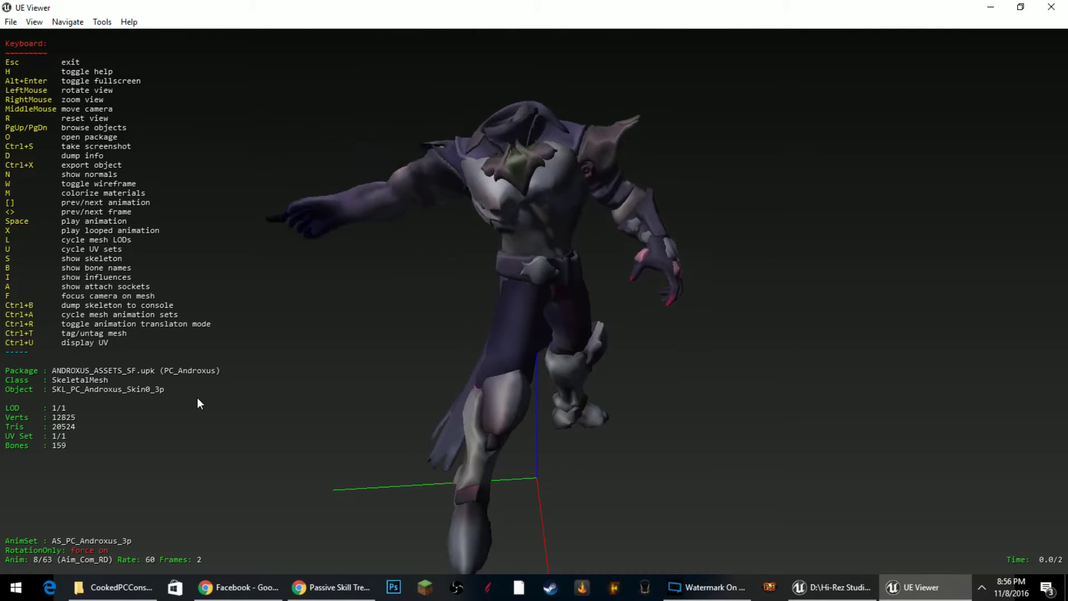
pyautogui.press(']')
pyautogui.press(']')
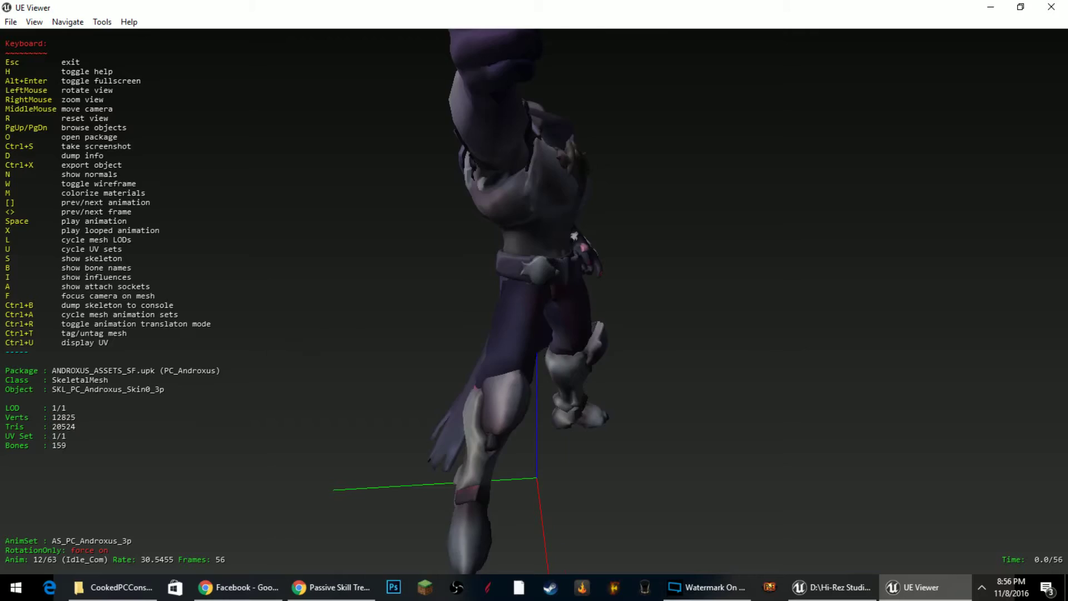
# Step: Play Idle_Com with the whole model framed and orbit around it
pyautogui.press('r')
pyautogui.press('space')
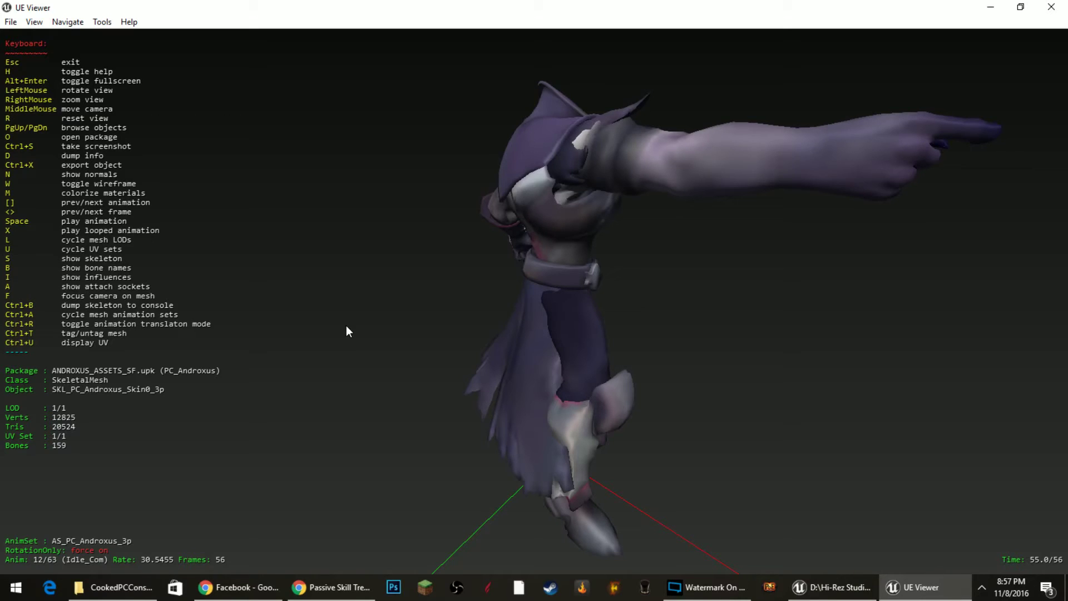
pyautogui.moveTo(346, 325); pyautogui.dragTo(470, 318)
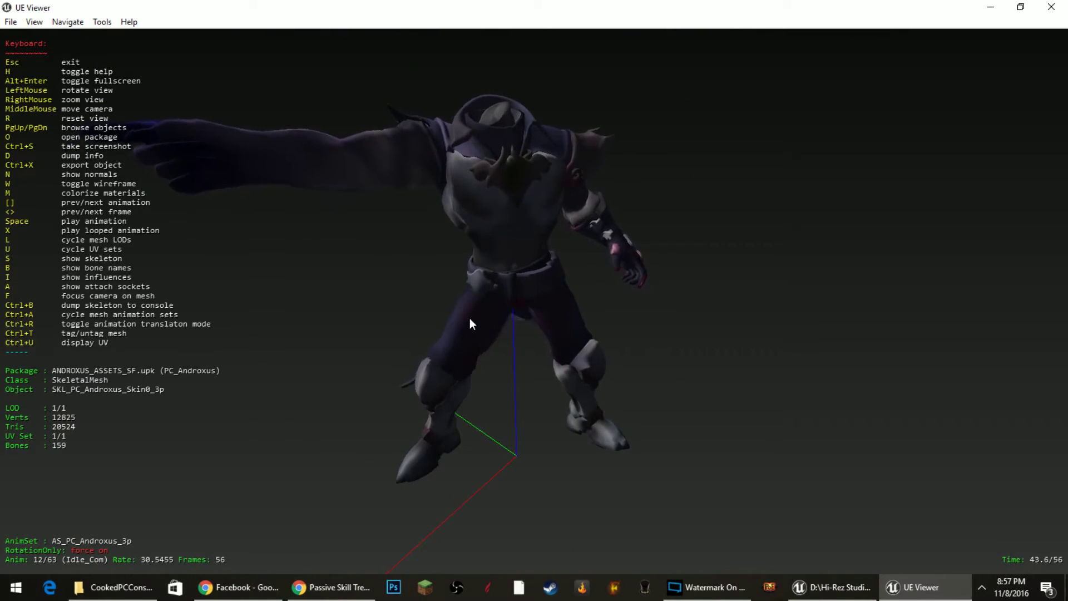
# Step: Step through Jump_Com_DownState, Jump_Com_Land, Jump_Com_PreJump, Run_Com_B and Run_Com_BR
pyautogui.press(']')
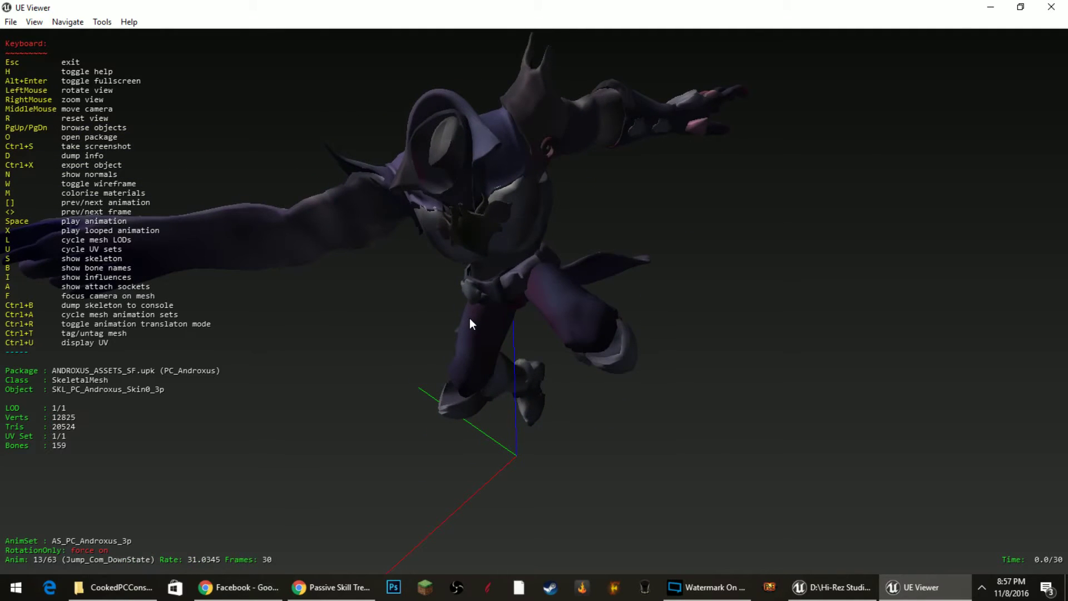
pyautogui.press(']')
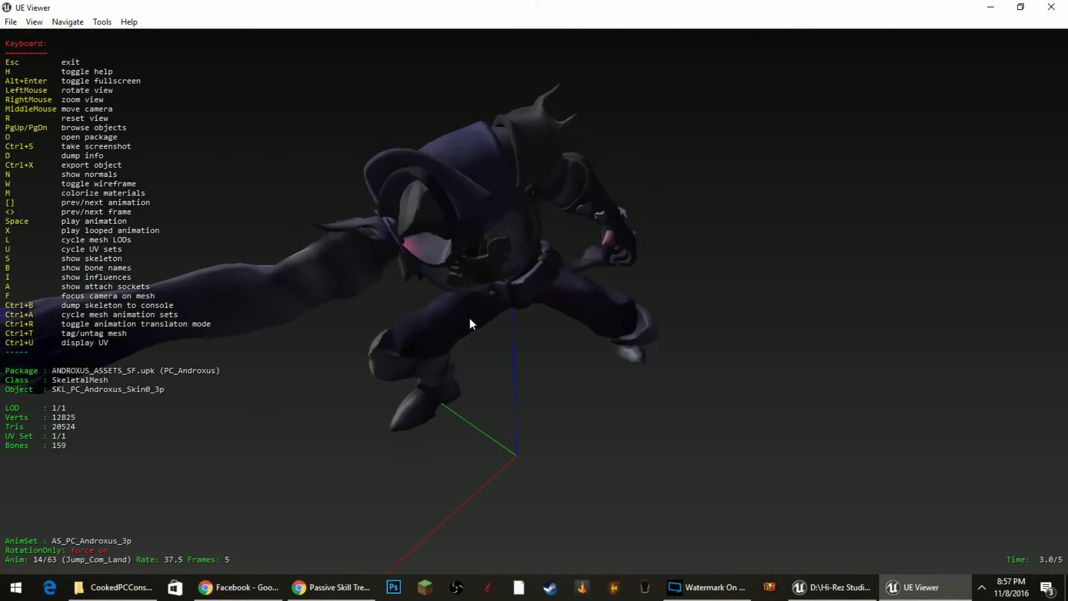
pyautogui.press(']')
pyautogui.press(']')
pyautogui.press(']')
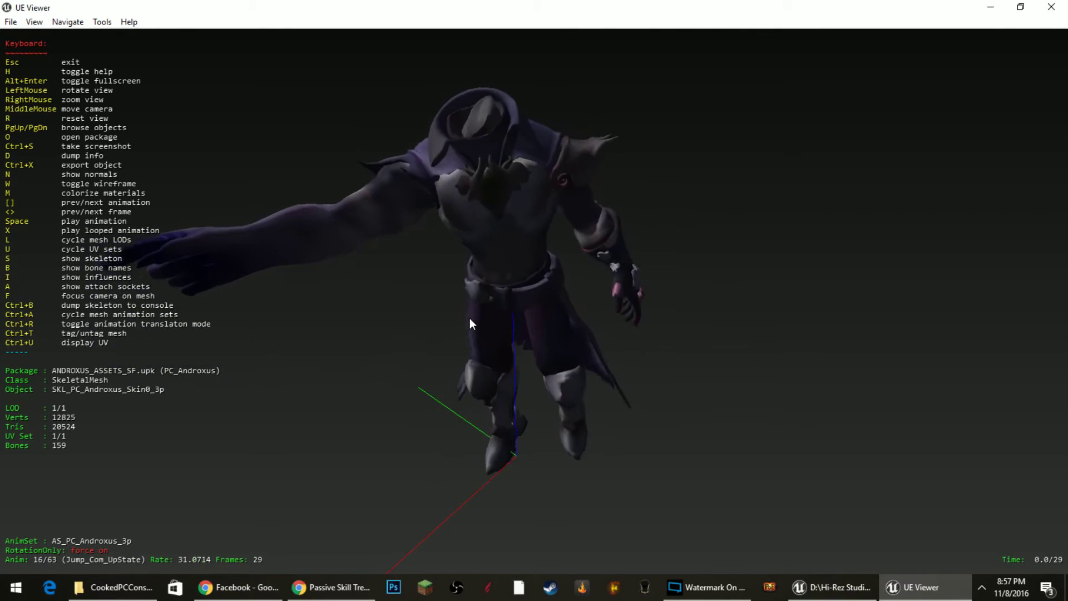
pyautogui.press(']')
pyautogui.press(']')
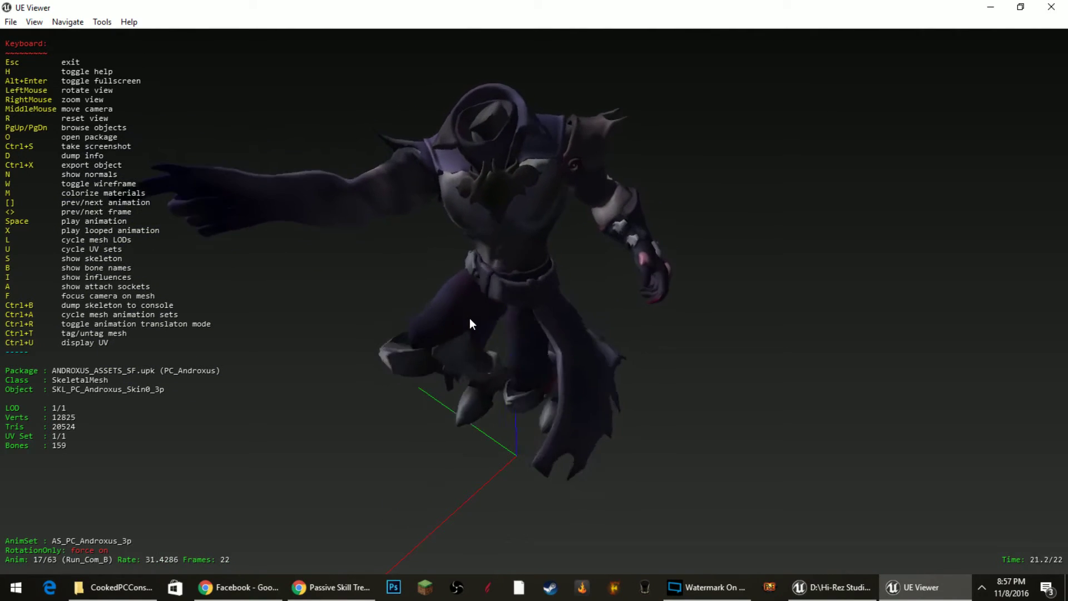
pyautogui.press(']')
pyautogui.press(']')
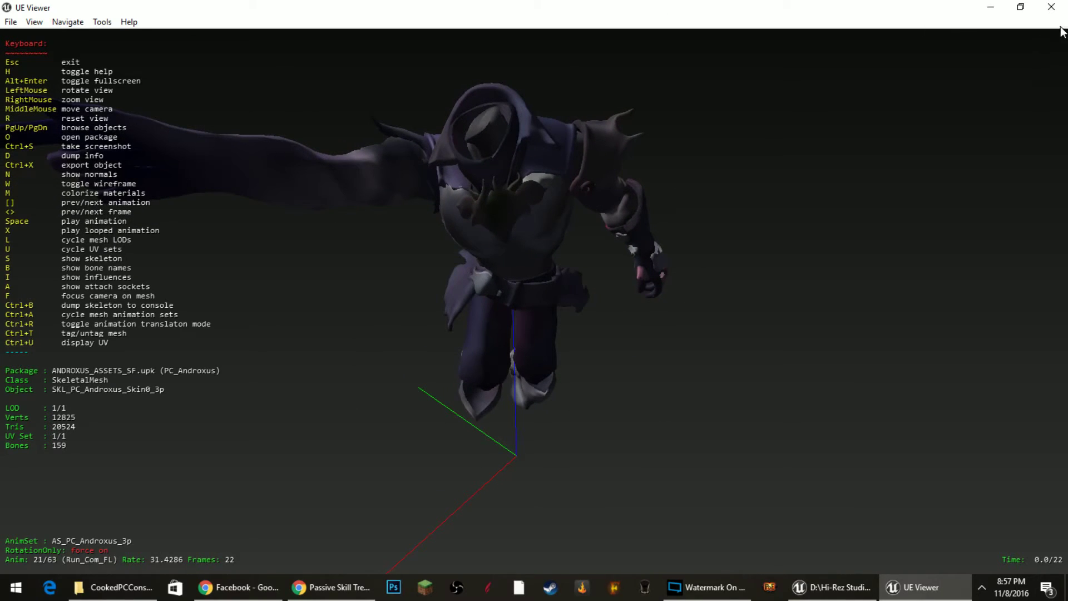
# Step: Close UE Viewer, open UmodelExport, and peek into BUCK_ASSETS_SF before going back
pyautogui.click(1050, 7)
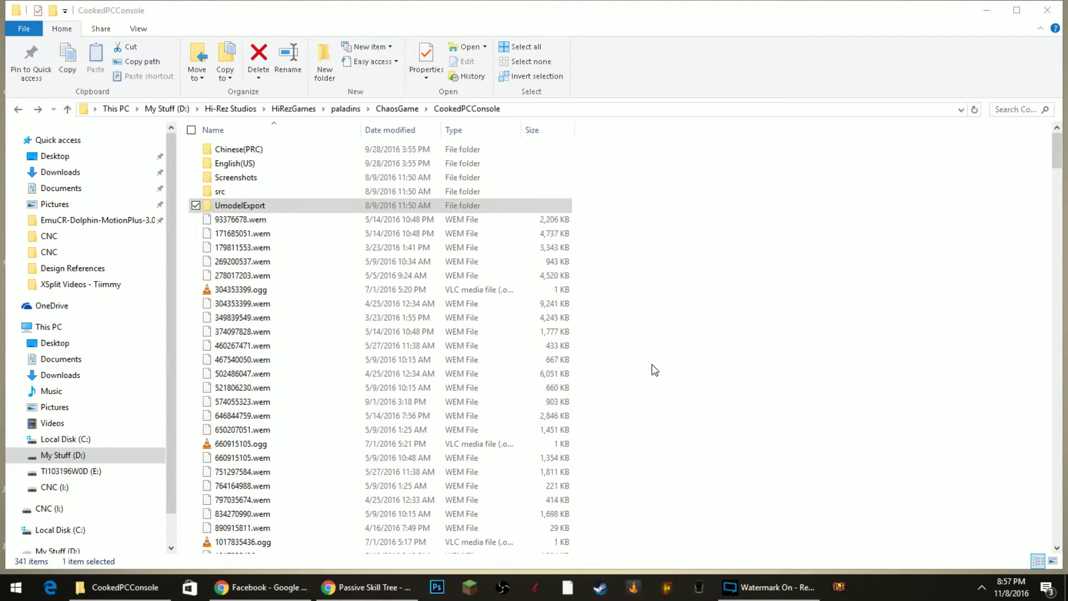
pyautogui.doubleClick(241, 206)
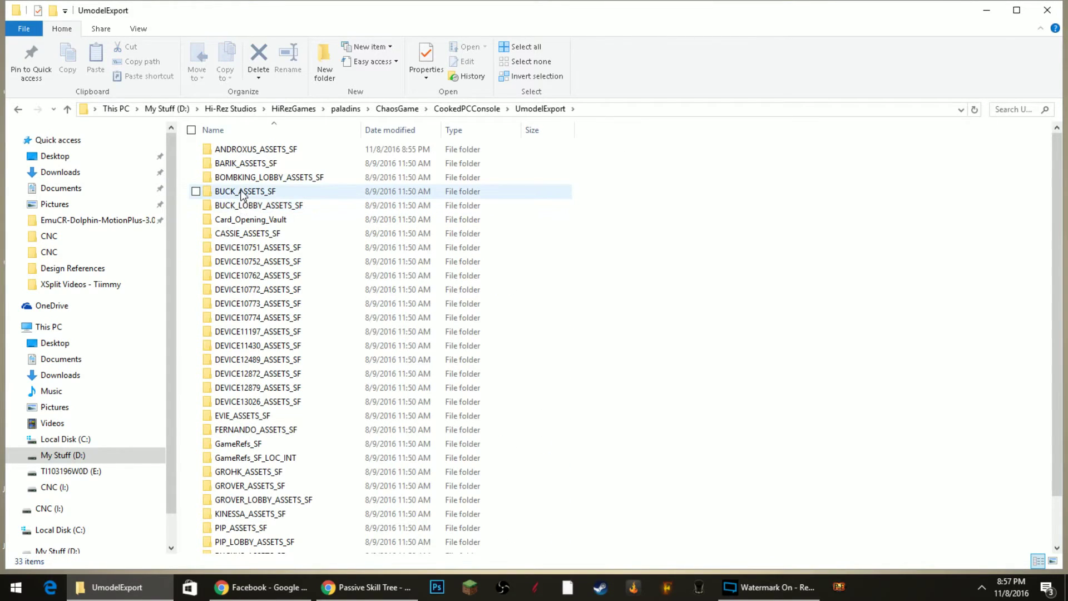
pyautogui.doubleClick(241, 192)
pyautogui.hotkey('alt', 'Left')
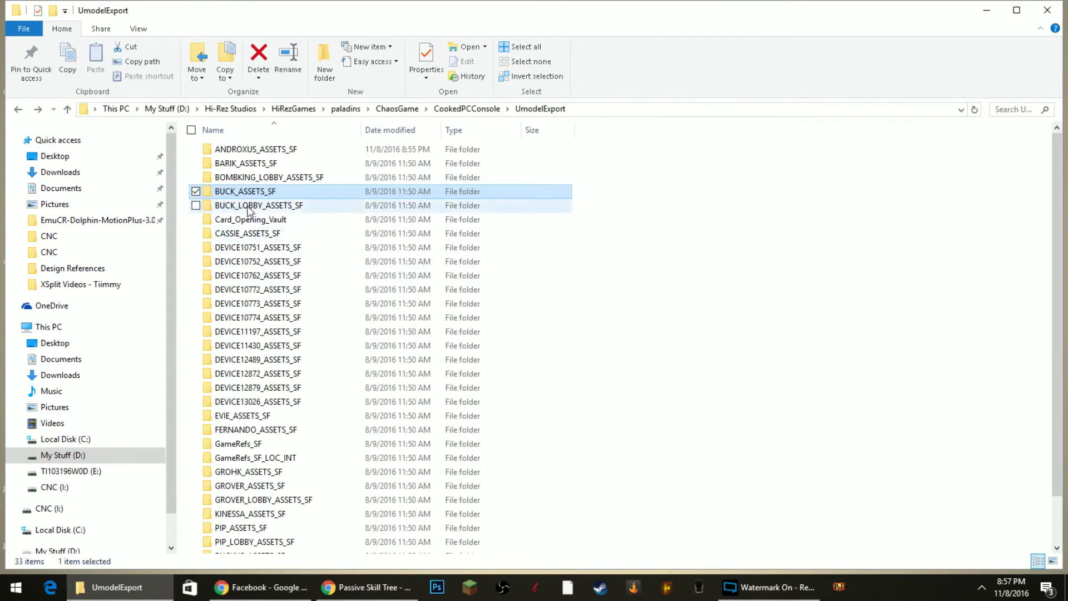
# Step: Open ANDROXUS_ASSETS_SF > AnimSet to check the PSA files, then go back
pyautogui.doubleClick(289, 149)
pyautogui.doubleClick(279, 152)
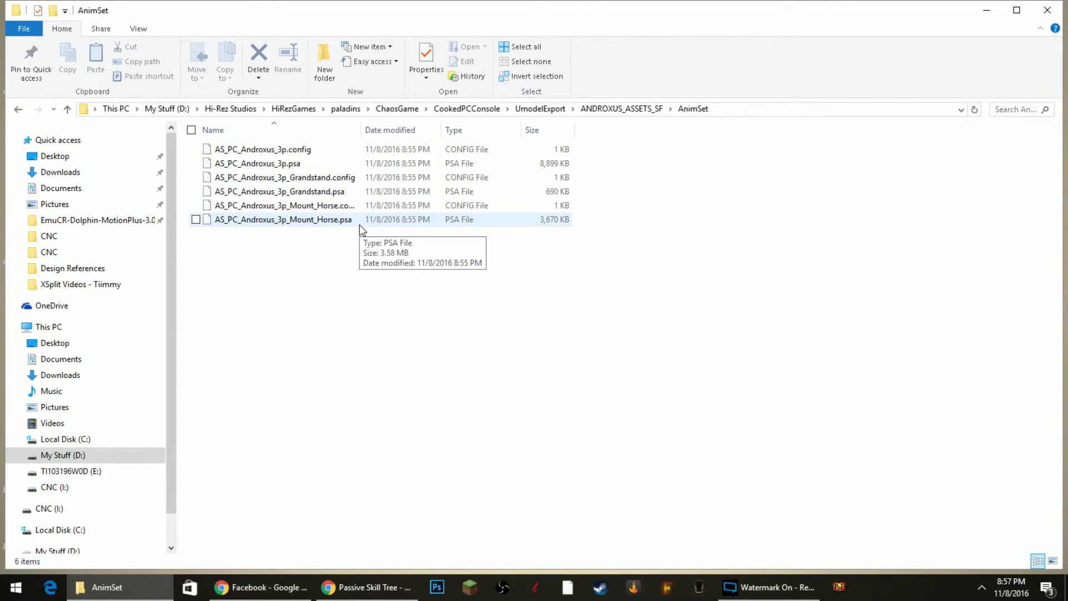
pyautogui.press('BackSpace')
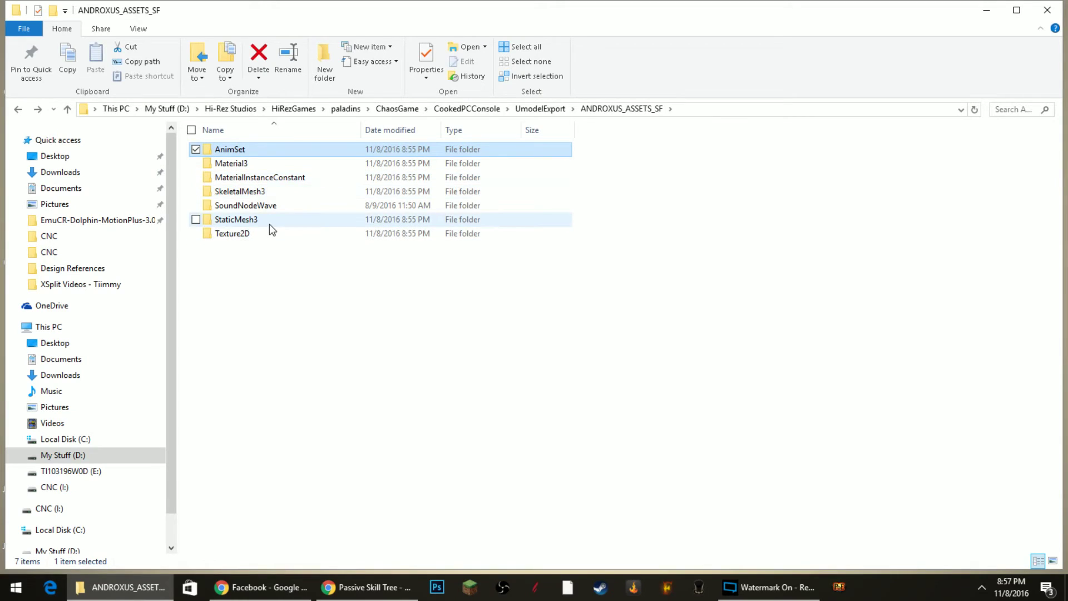
pyautogui.click(246, 194)
pyautogui.doubleClick(246, 196)
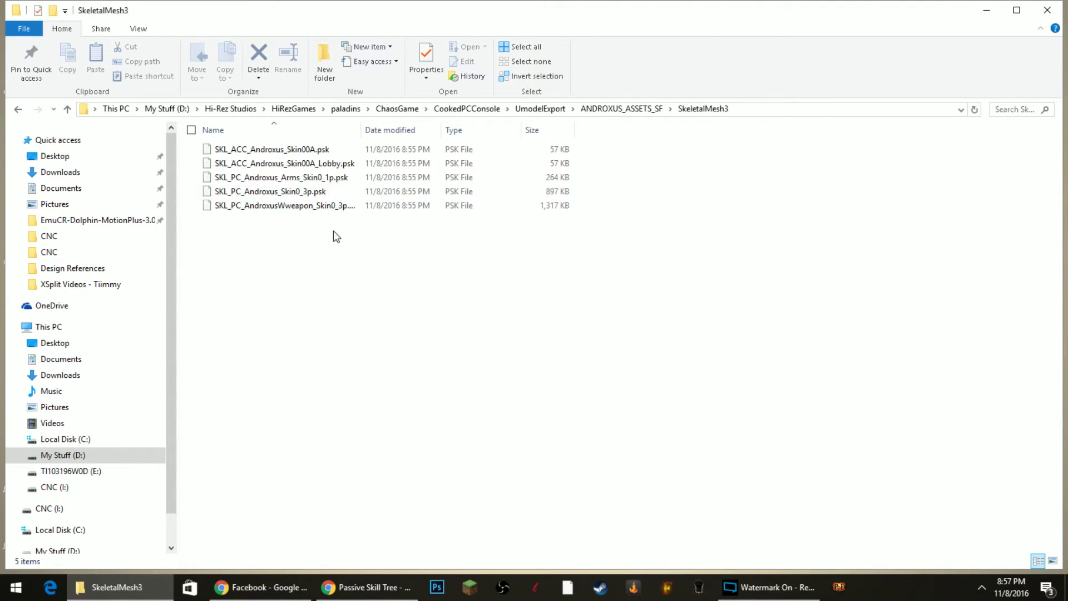
pyautogui.moveTo(362, 128); pyautogui.dragTo(393, 128)
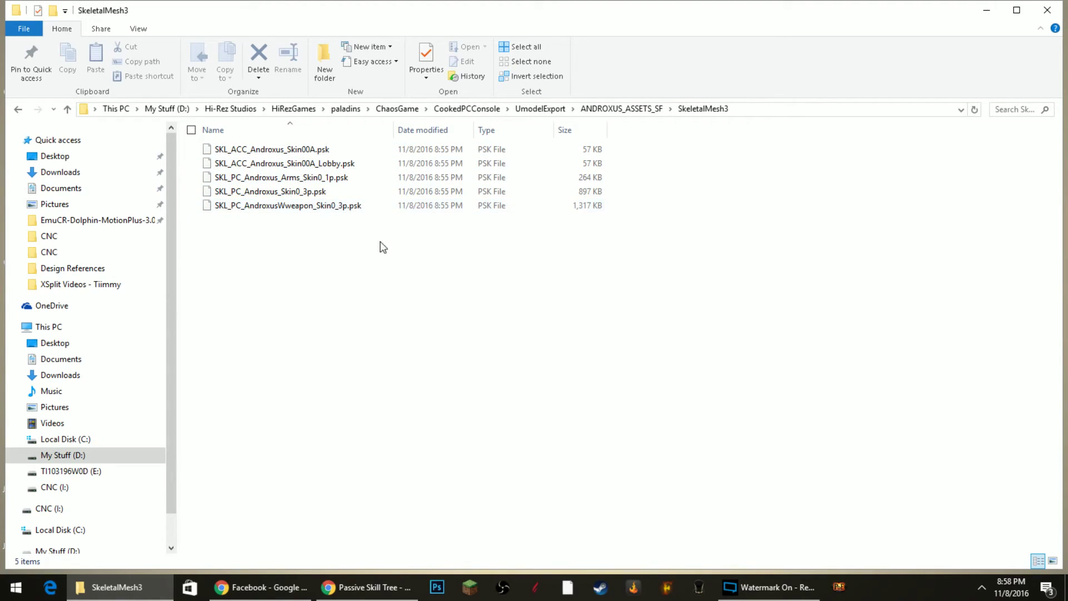
pyautogui.press('BackSpace')
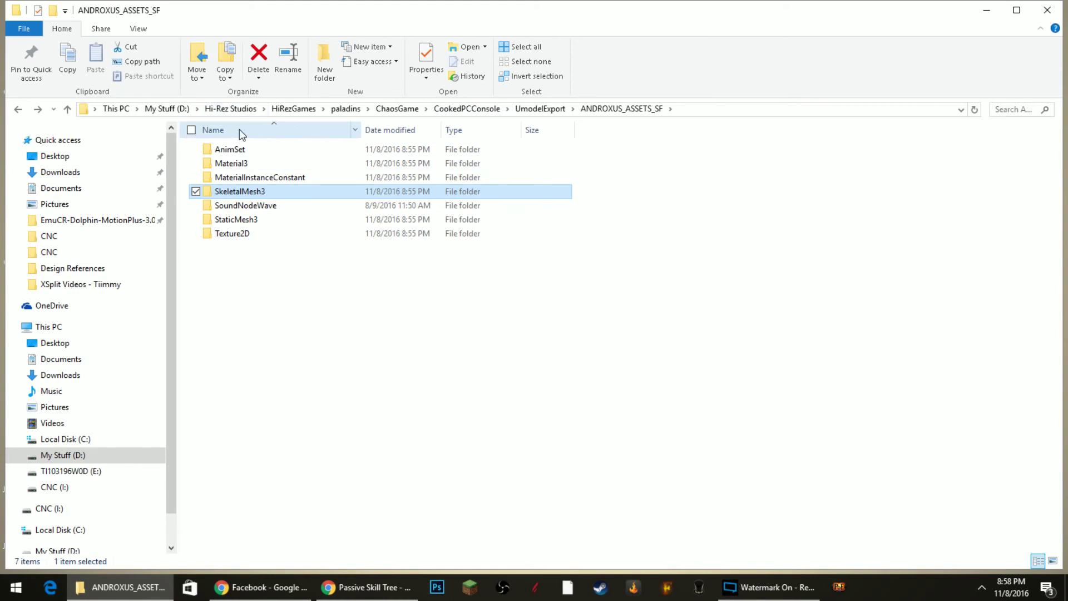
# Step: Return from the Androxus export folder to the Hi-Rez Studios folder via the address bar
pyautogui.click(230, 109)
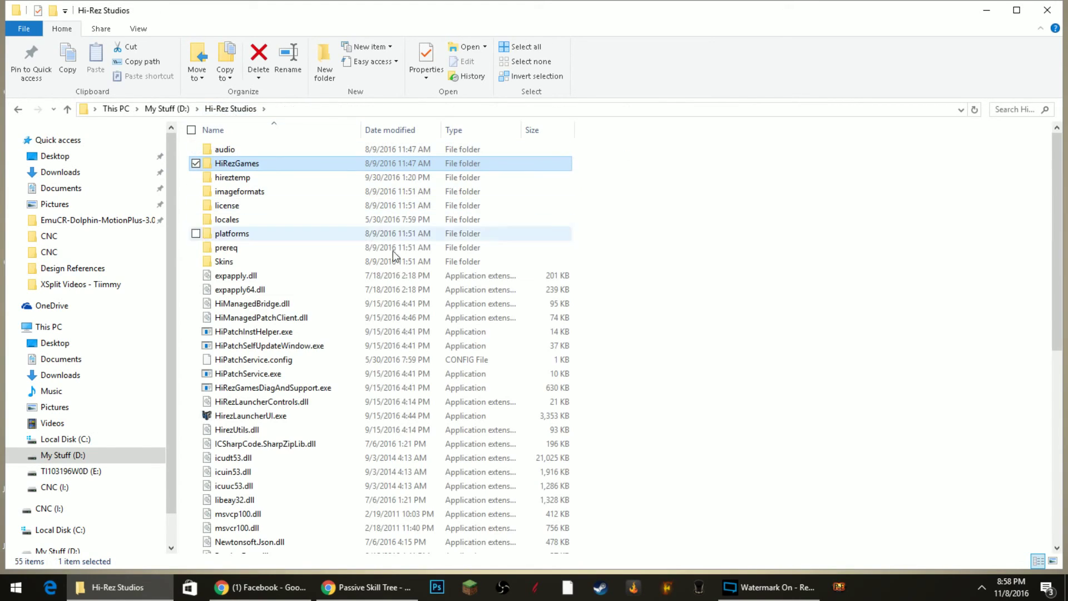